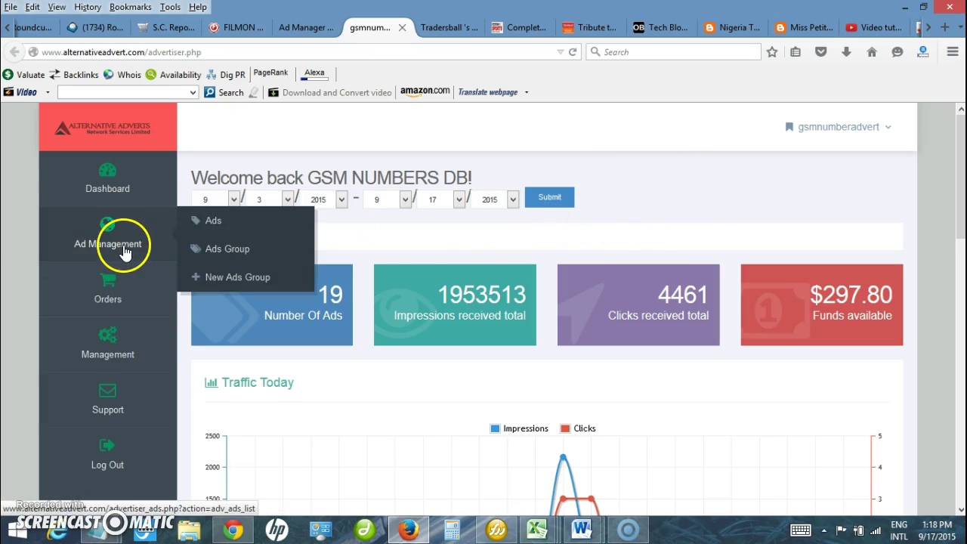
Start a new ads group and title it "Exhibition ads"
{"action": "mouse_move", "coordinate": [79, 236]}
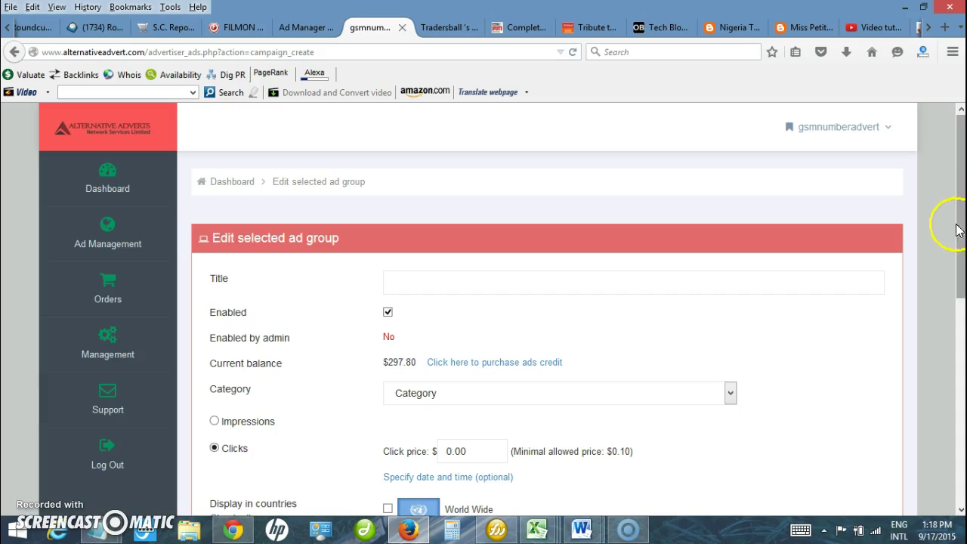
{"action": "left_click", "coordinate": [411, 281]}
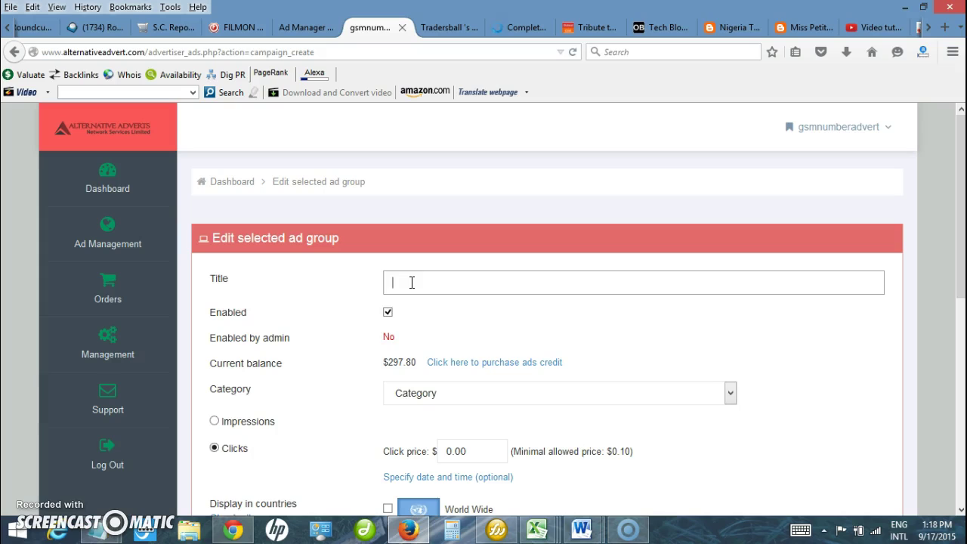
{"action": "type", "text": "E"}
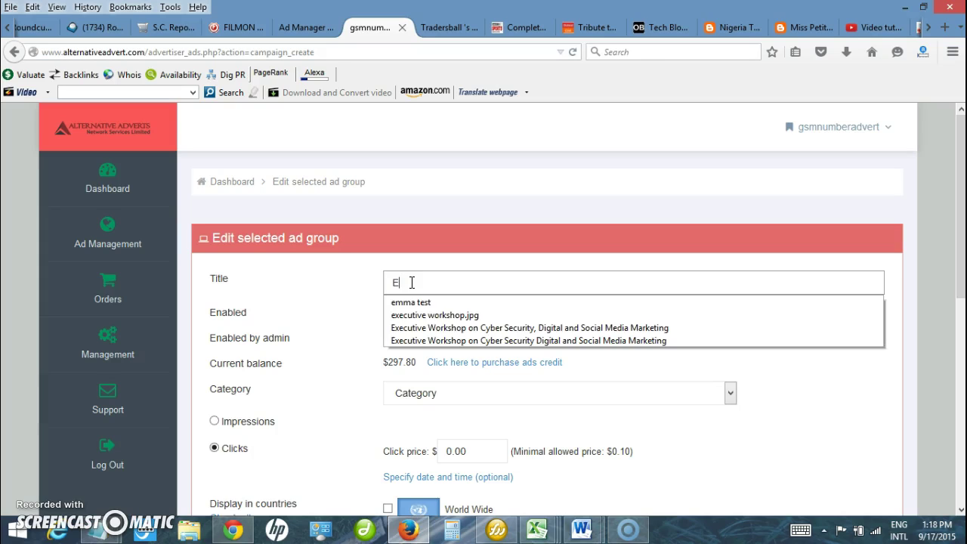
{"action": "type", "text": "xhibition ads"}
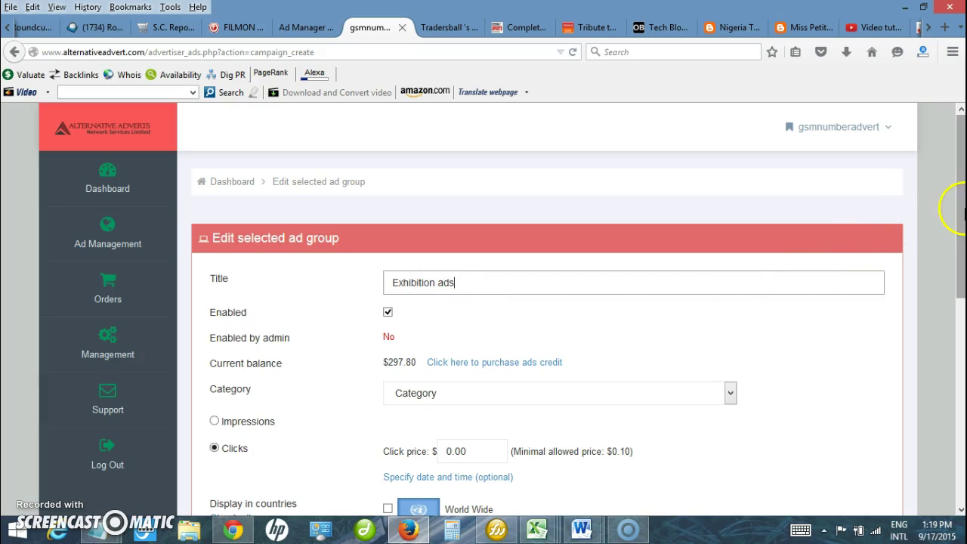
Set the ad group's click price to $0.15
{"action": "left_click_drag", "start_coordinate": [960, 223], "coordinate": [952, 298]}
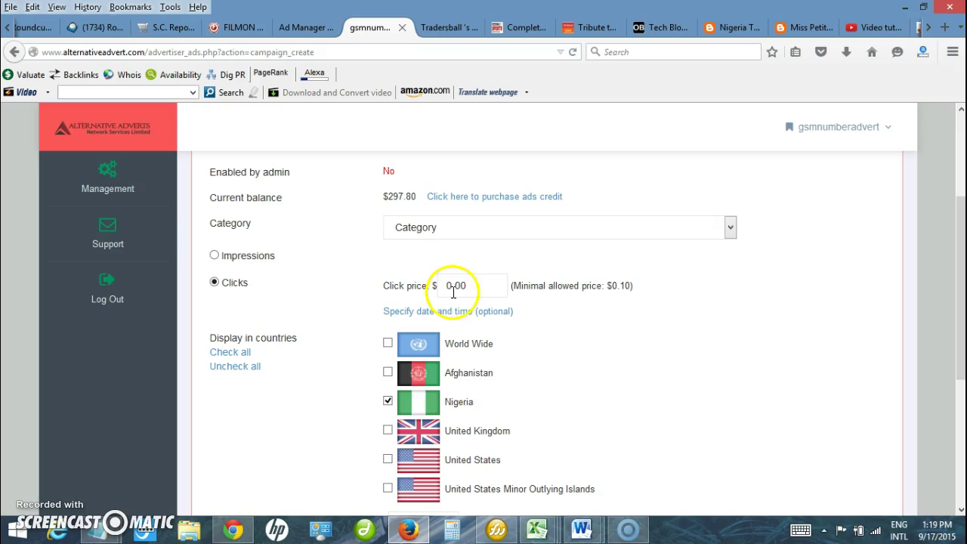
{"action": "left_click_drag", "start_coordinate": [456, 286], "coordinate": [469, 286]}
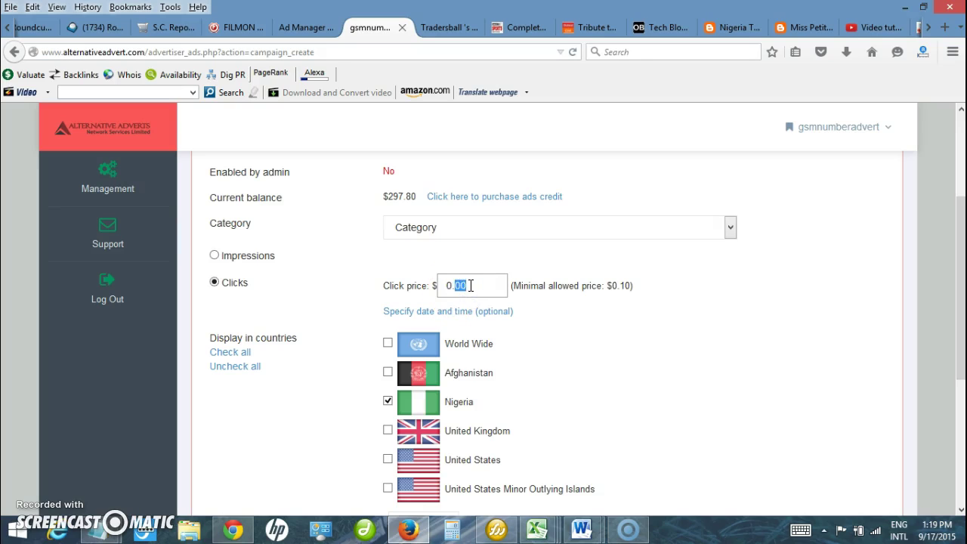
{"action": "type", "text": "2"}
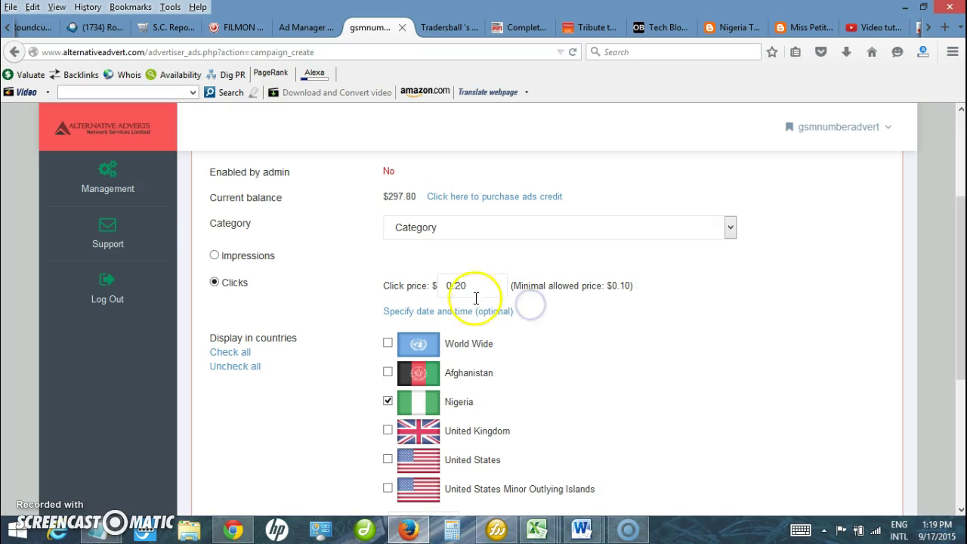
{"action": "left_click", "coordinate": [465, 286]}
{"action": "type", "text": "1"}
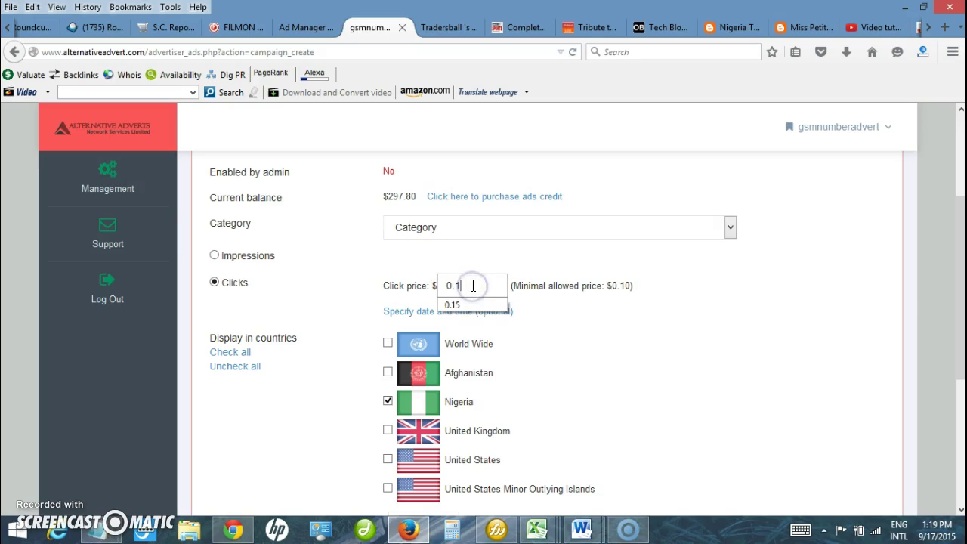
{"action": "type", "text": "5"}
{"action": "left_click", "coordinate": [541, 318]}
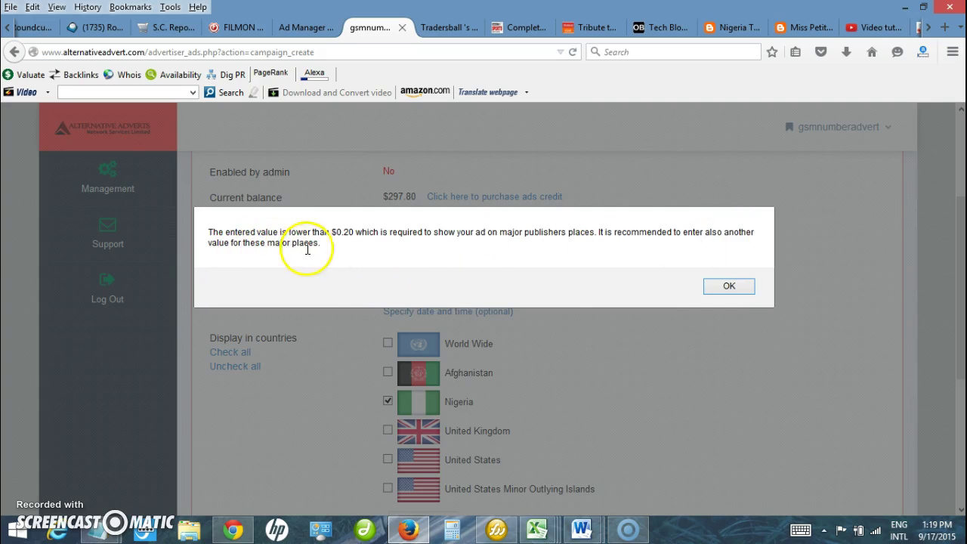
Dismiss the price notice and set the major sites click price to $0.25
{"action": "left_click", "coordinate": [716, 284]}
{"action": "left_click_drag", "start_coordinate": [551, 336], "coordinate": [526, 308]}
{"action": "left_click", "coordinate": [525, 307]}
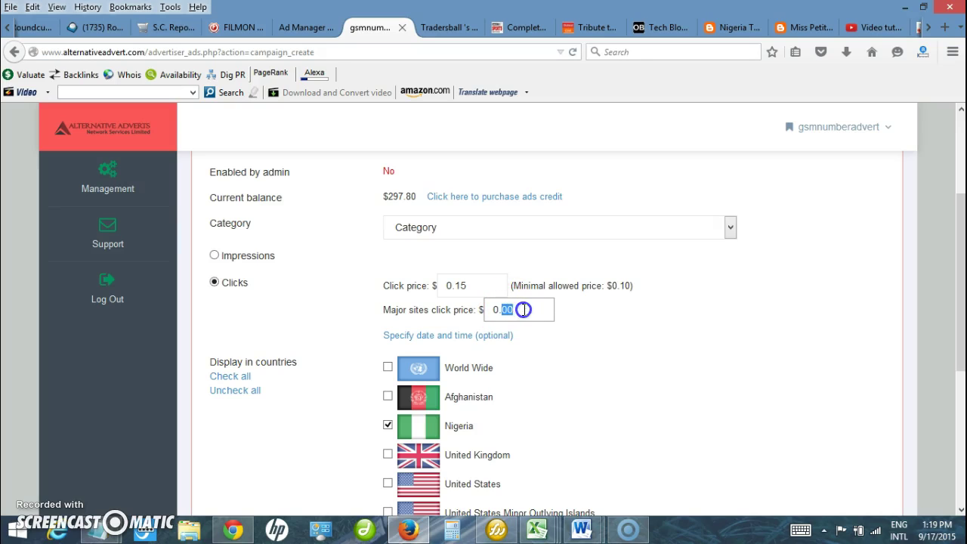
{"action": "type", "text": "25"}
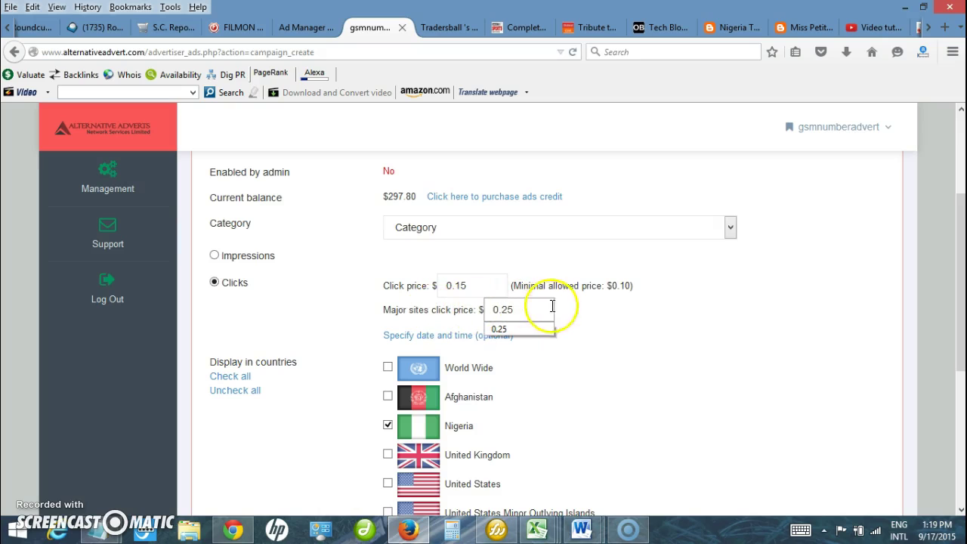
{"action": "key", "text": "Down"}
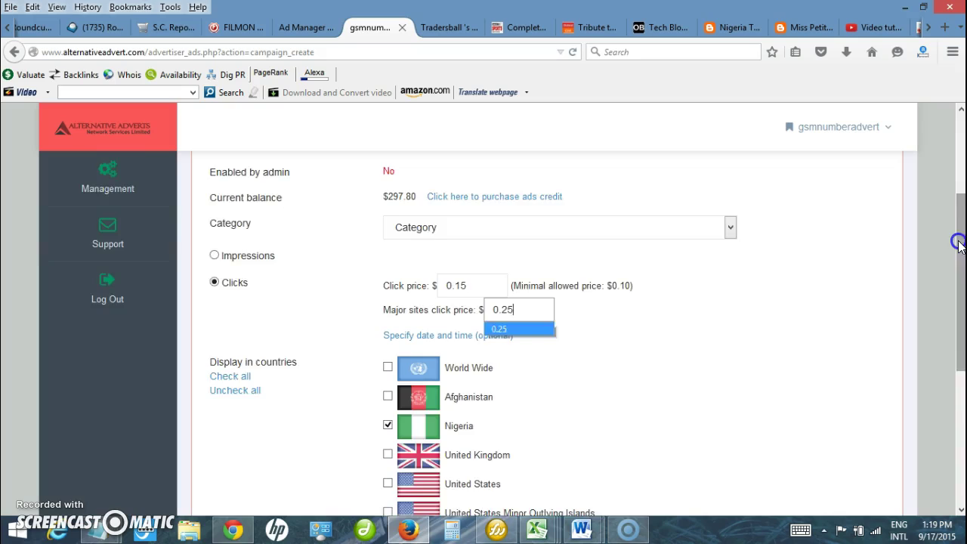
Set the ad group's display countries to World Wide and deselect Nigeria
{"action": "left_click_drag", "start_coordinate": [957, 234], "coordinate": [949, 276]}
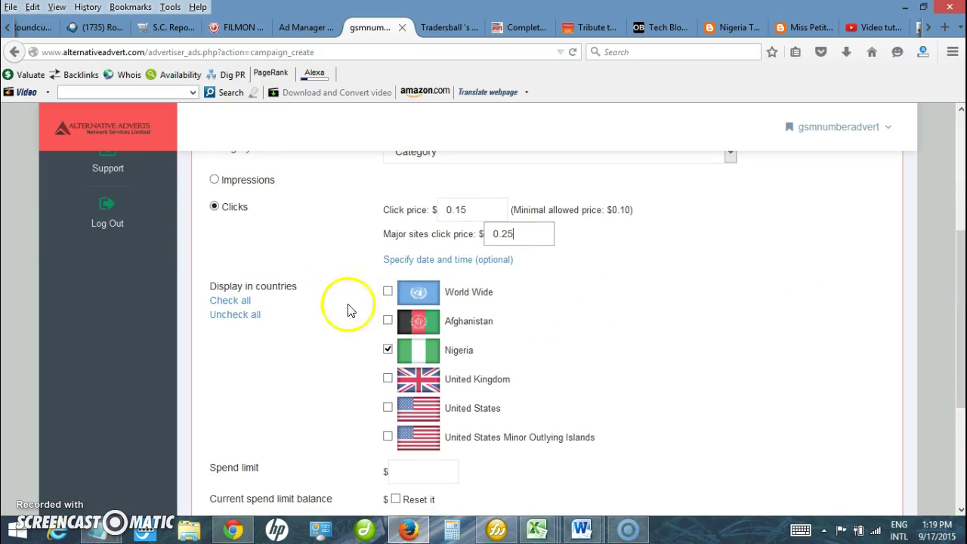
{"action": "left_click", "coordinate": [387, 293]}
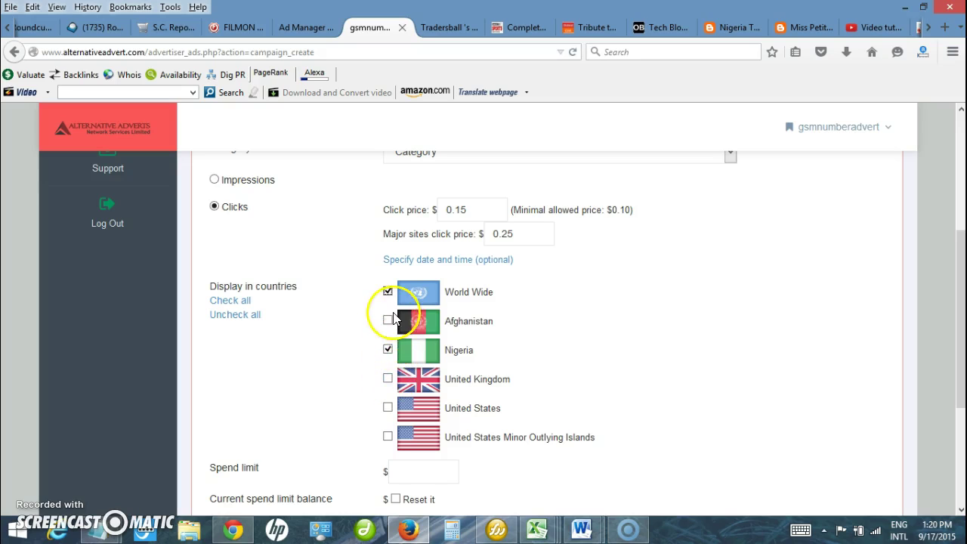
{"action": "left_click", "coordinate": [387, 349]}
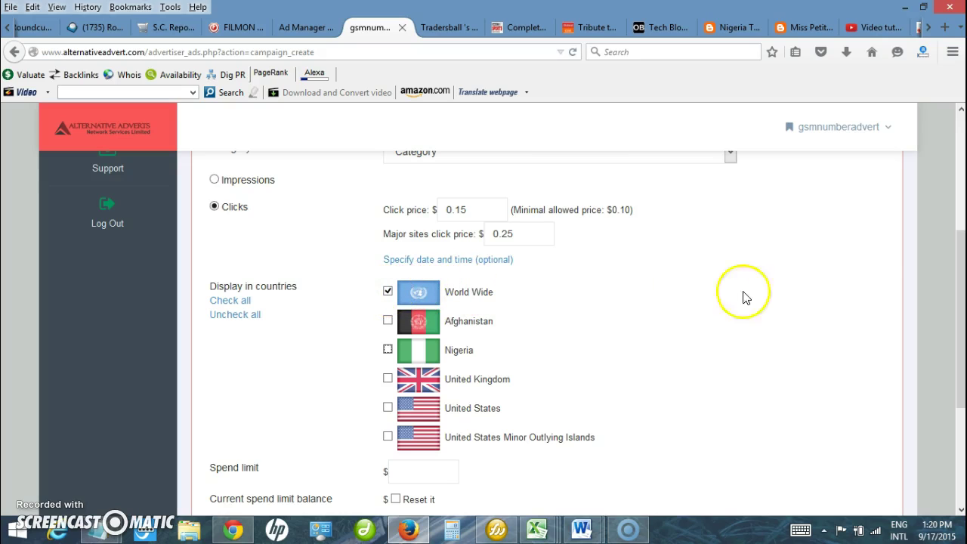
{"action": "left_click", "coordinate": [926, 337]}
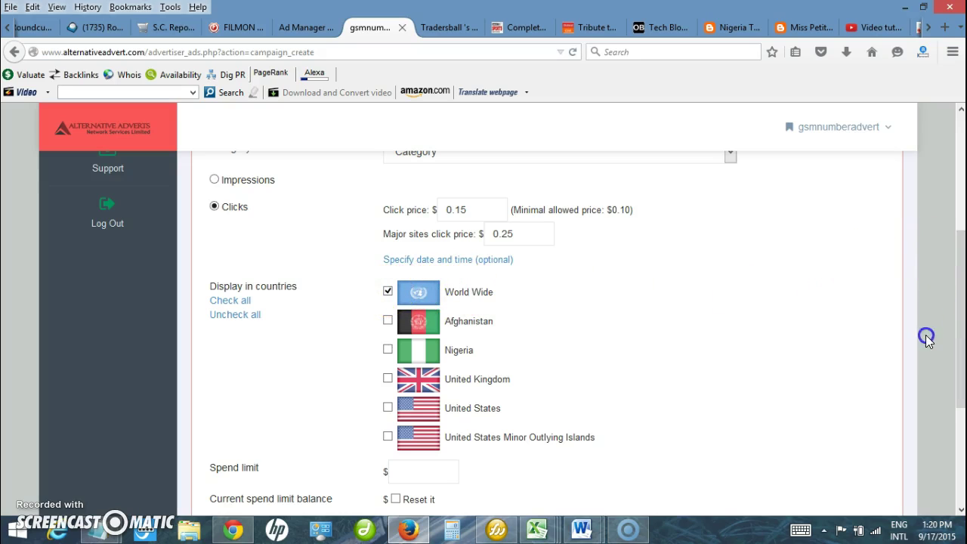
Try a spend limit of $100 and a daily spend limit of $10 for the ad group
{"action": "left_click_drag", "start_coordinate": [952, 287], "coordinate": [958, 386]}
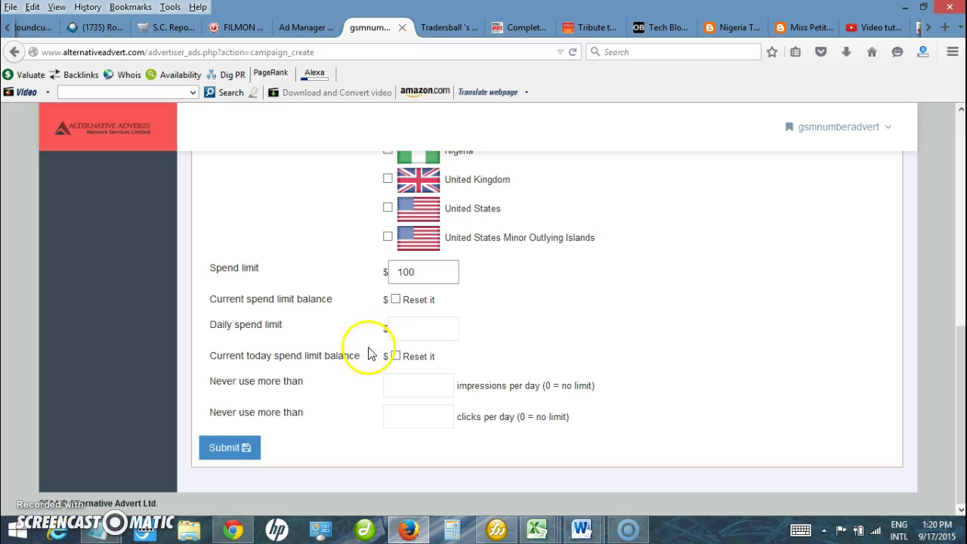
{"action": "left_click", "coordinate": [412, 330]}
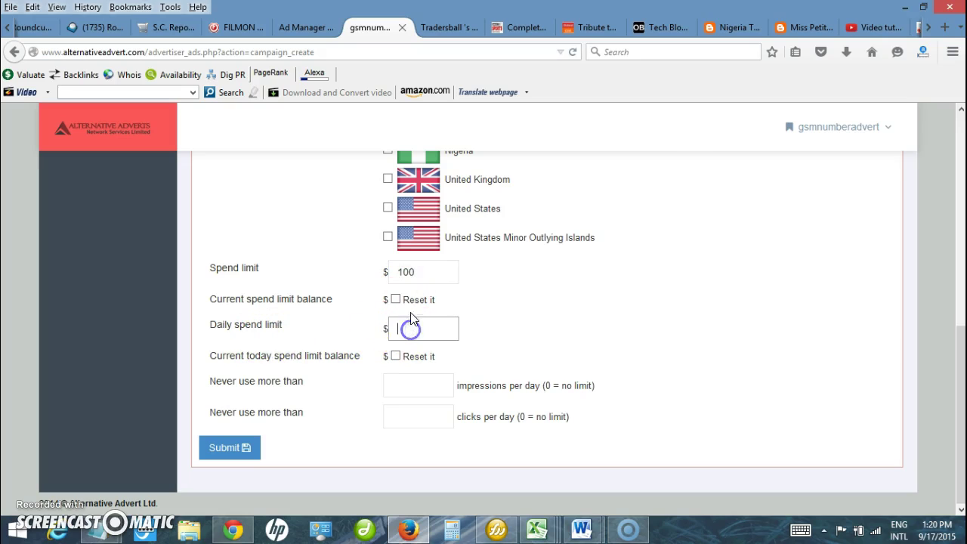
{"action": "left_click_drag", "start_coordinate": [401, 273], "coordinate": [416, 272]}
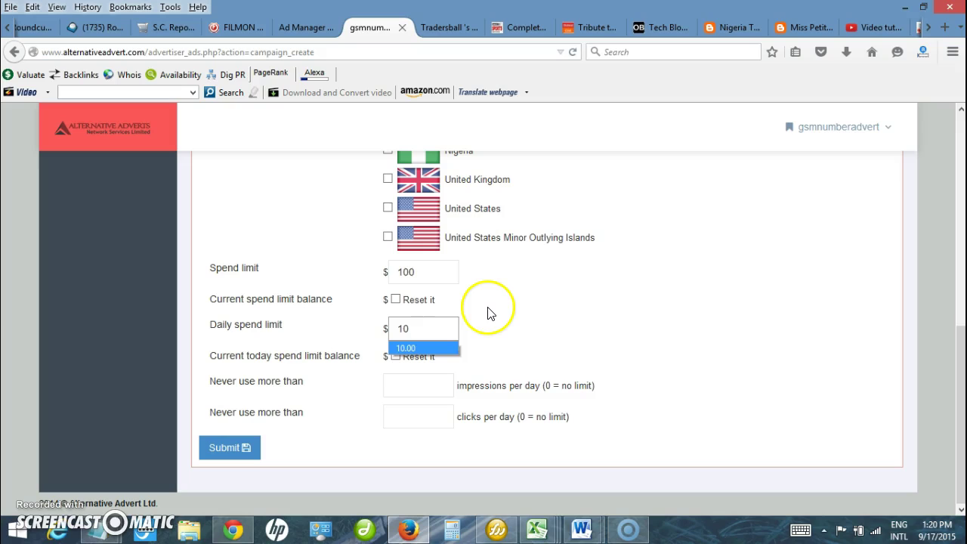
Clear the spend limit and the daily spend limit, and submit the ad group
{"action": "left_click_drag", "start_coordinate": [423, 270], "coordinate": [393, 271]}
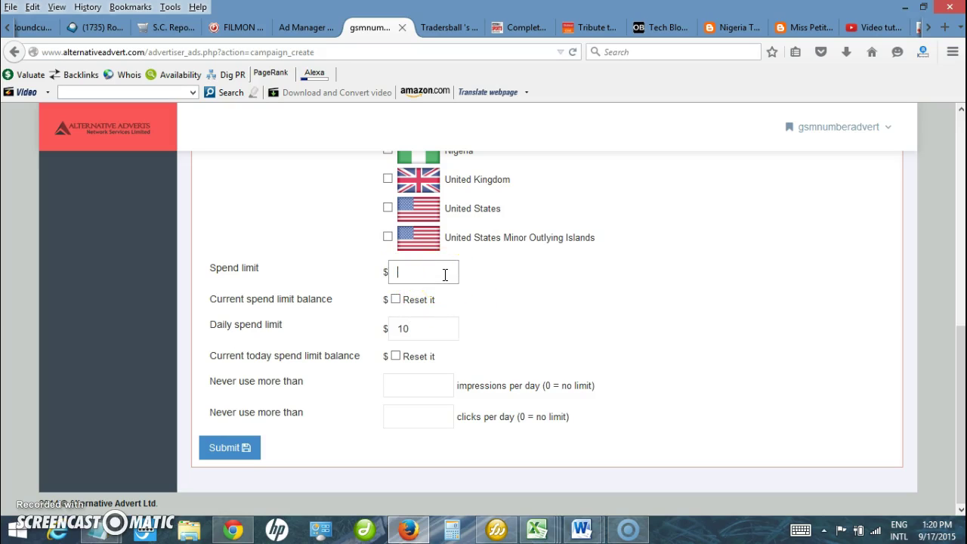
{"action": "left_click_drag", "start_coordinate": [423, 328], "coordinate": [377, 326]}
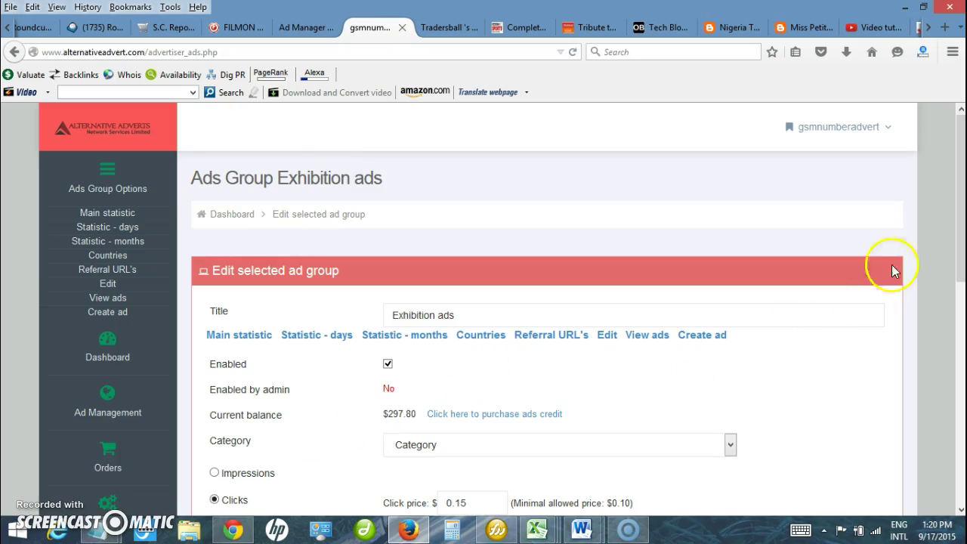
Start a new ad in the Exhibition ads group and title it "Exhibition ads 1"
{"action": "left_click_drag", "start_coordinate": [956, 219], "coordinate": [940, 249]}
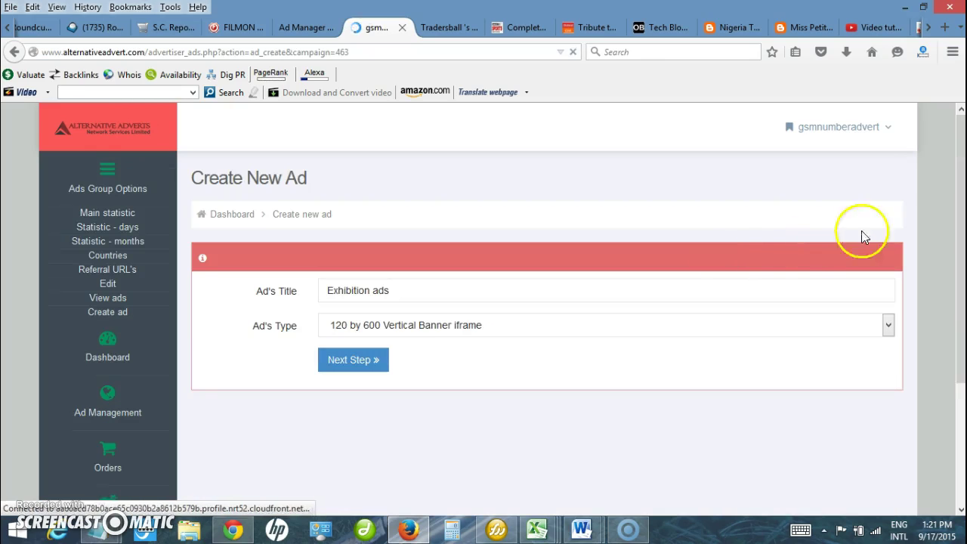
{"action": "left_click_drag", "start_coordinate": [959, 180], "coordinate": [956, 221]}
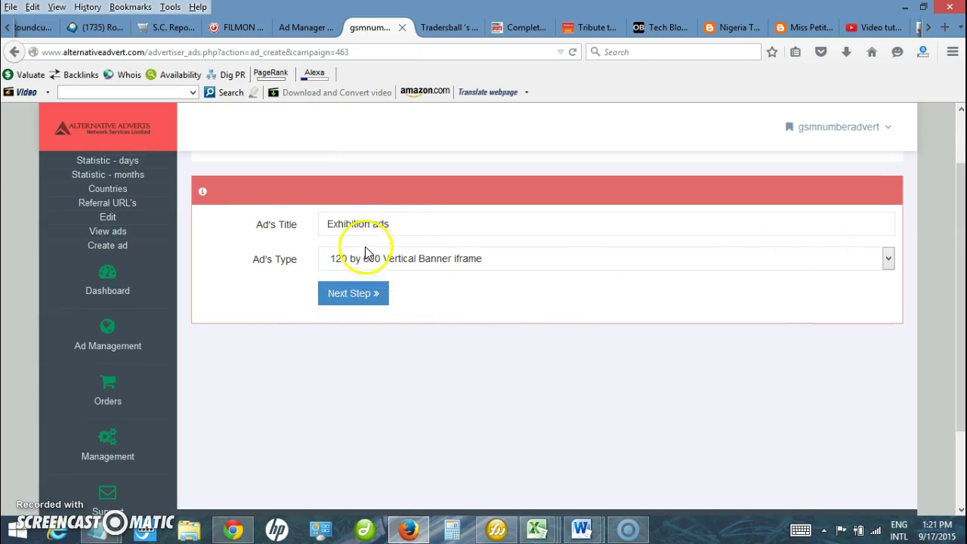
{"action": "left_click", "coordinate": [419, 225]}
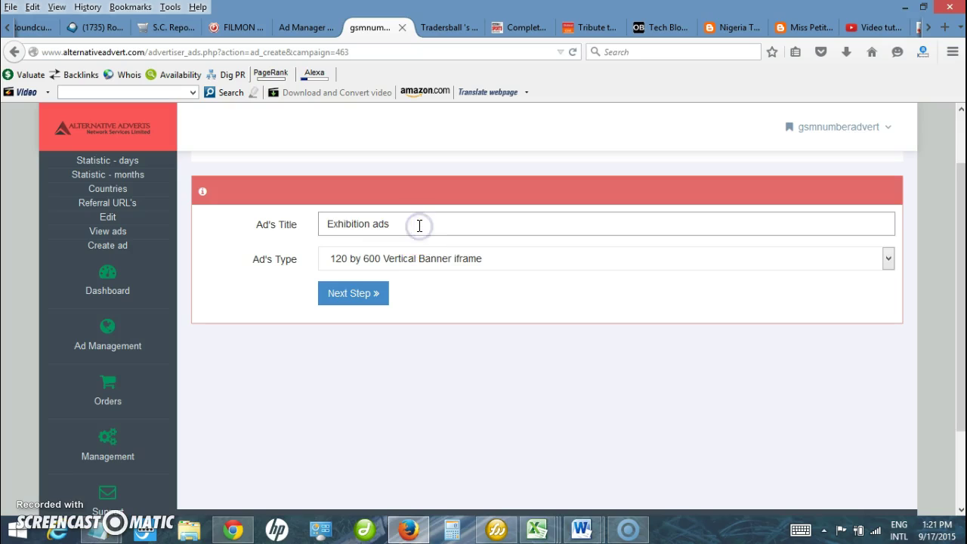
{"action": "left_click", "coordinate": [419, 225]}
{"action": "type", "text": "1"}
Set the ad's type to 300 by 250 Square Banner and continue to the banner details
{"action": "left_click", "coordinate": [383, 261]}
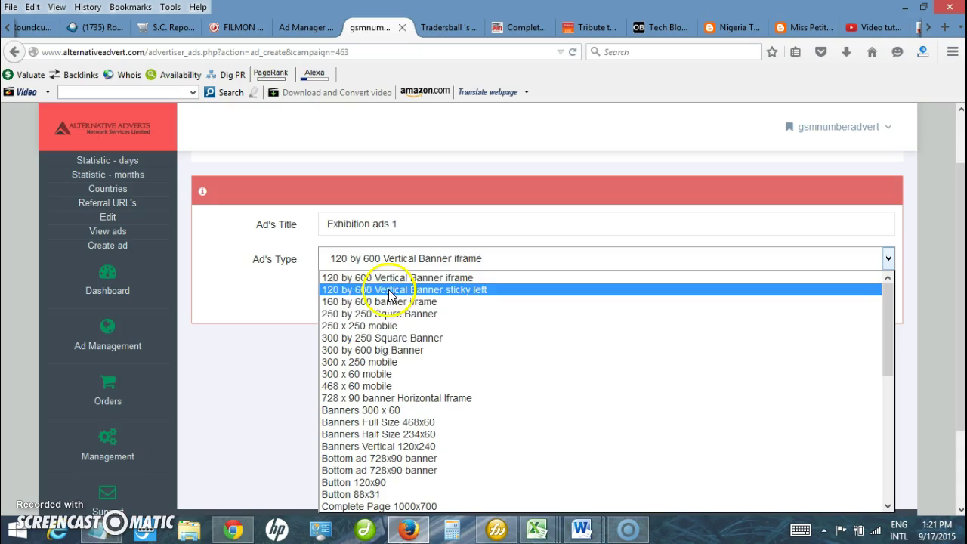
{"action": "left_click", "coordinate": [405, 338]}
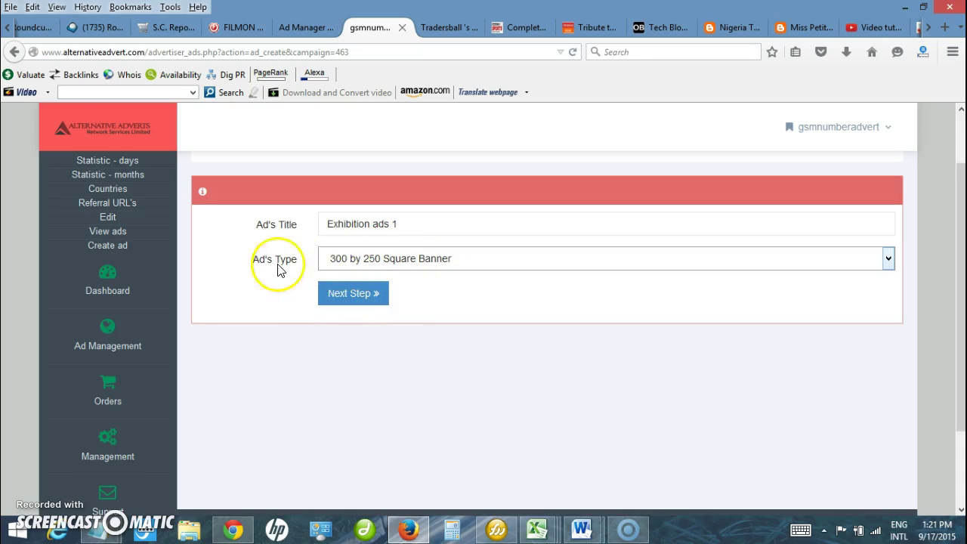
{"action": "left_click", "coordinate": [380, 265]}
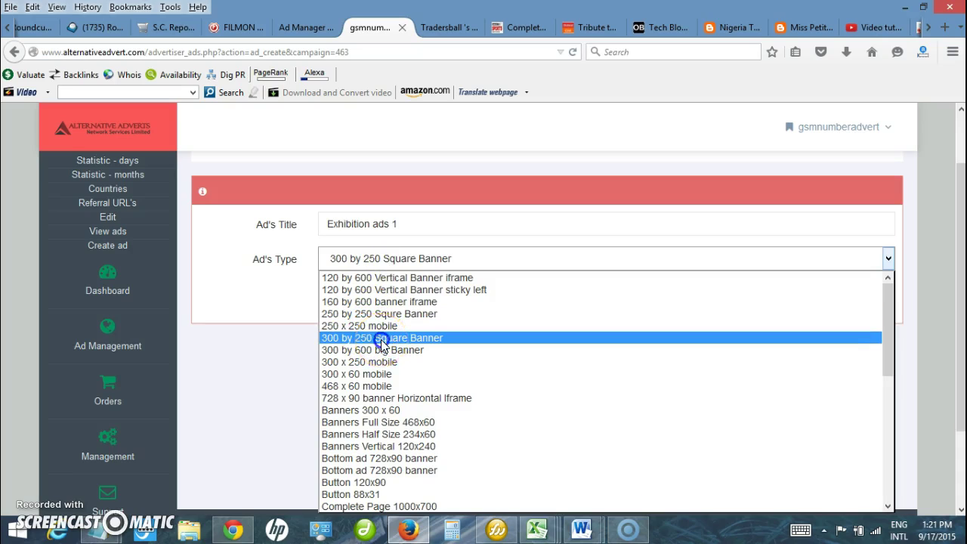
{"action": "left_click", "coordinate": [382, 344]}
{"action": "left_click", "coordinate": [347, 295]}
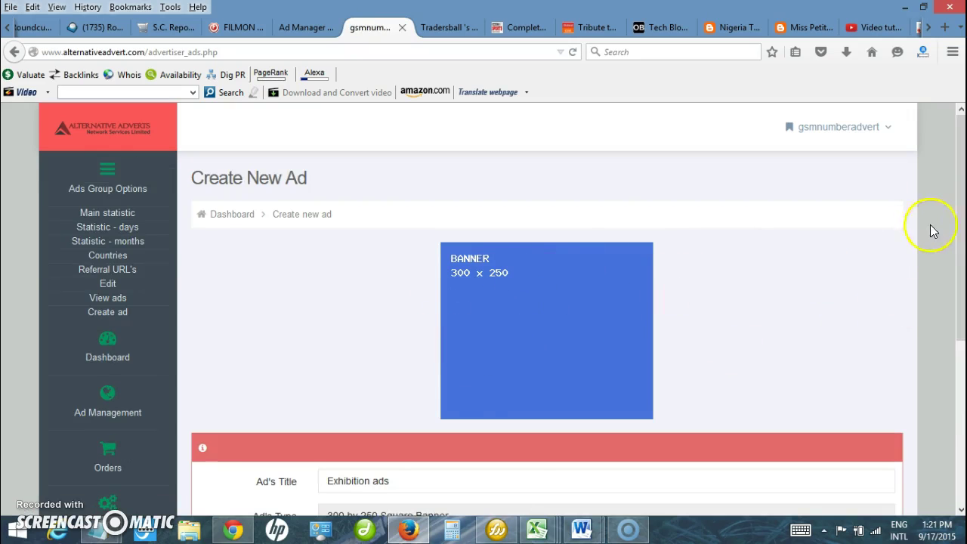
{"action": "left_click_drag", "start_coordinate": [961, 214], "coordinate": [927, 357]}
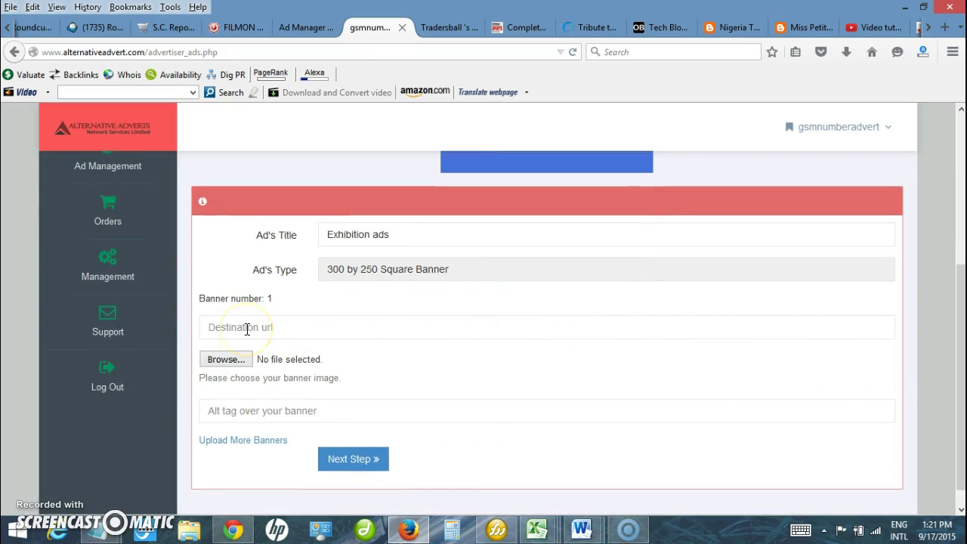
{"action": "left_click", "coordinate": [731, 29]}
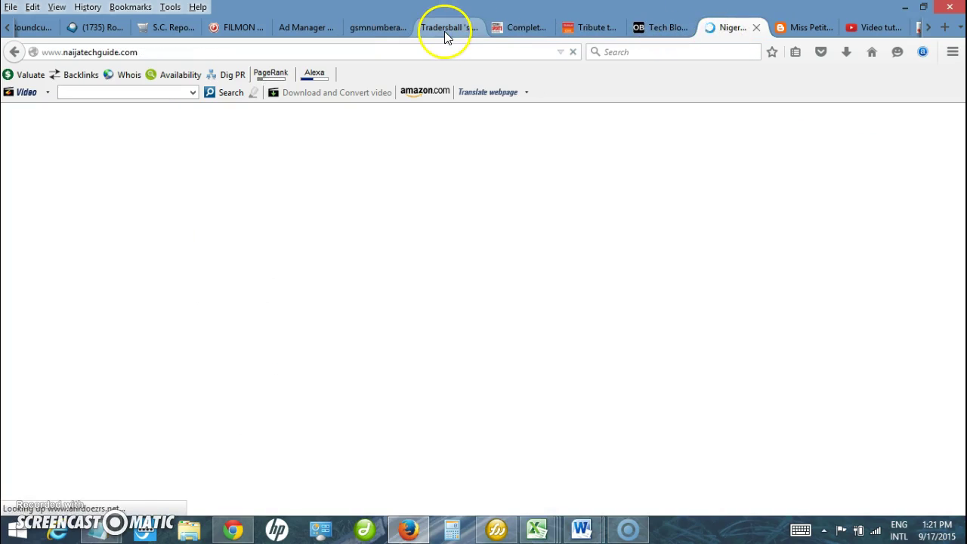
{"action": "left_click", "coordinate": [927, 27]}
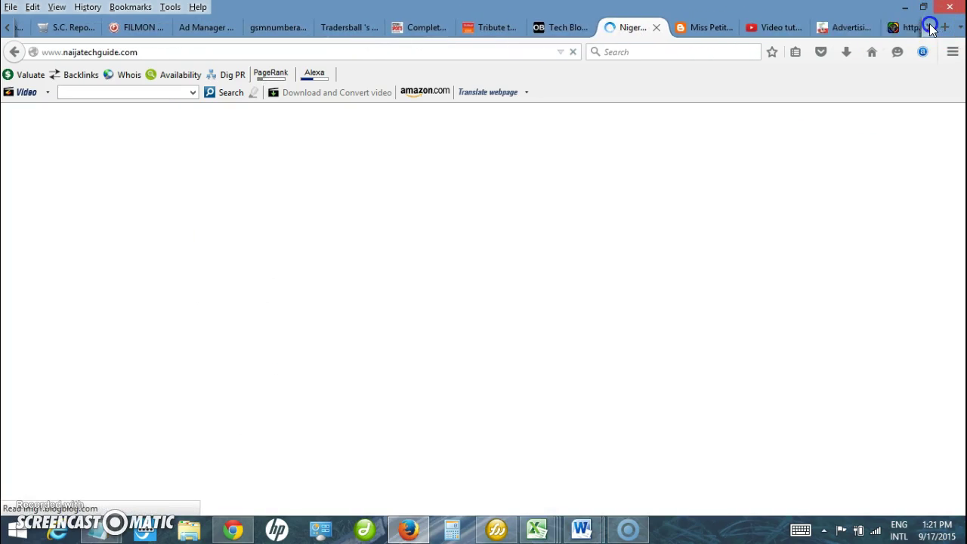
{"action": "left_click", "coordinate": [800, 27]}
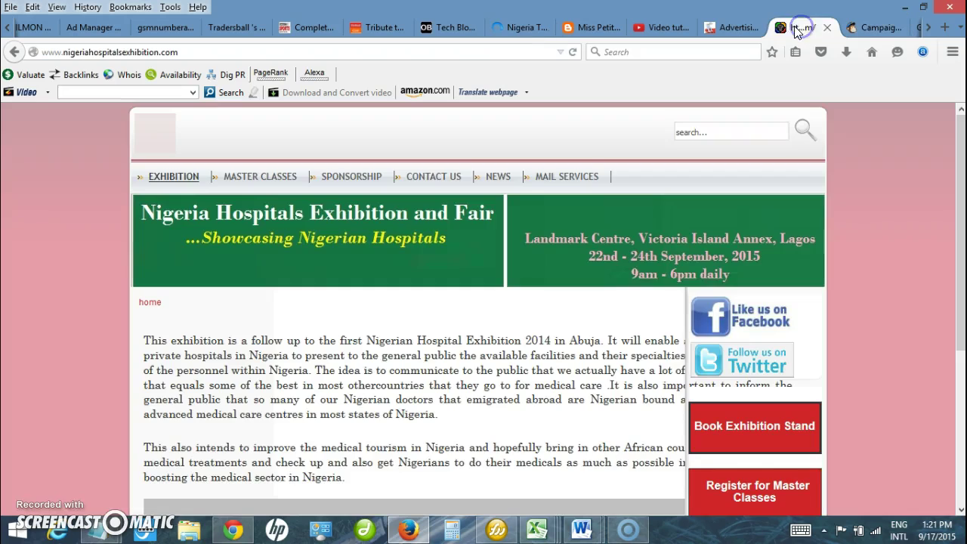
{"action": "left_click", "coordinate": [249, 50]}
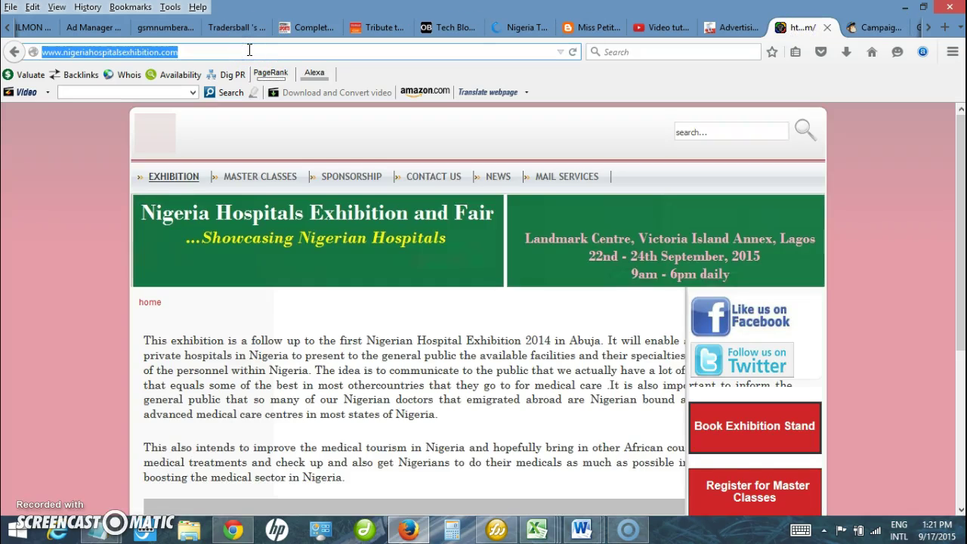
{"action": "left_click", "coordinate": [166, 29]}
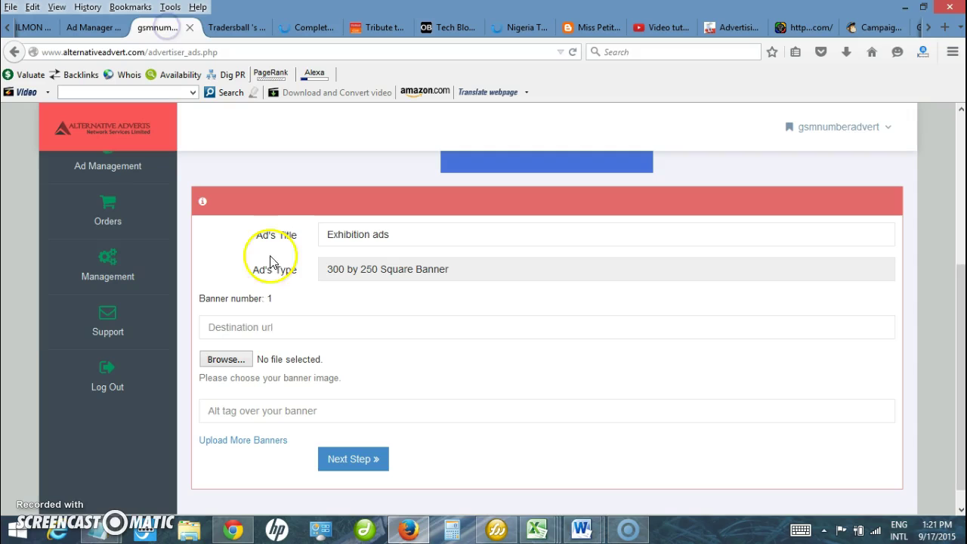
{"action": "left_click", "coordinate": [264, 331]}
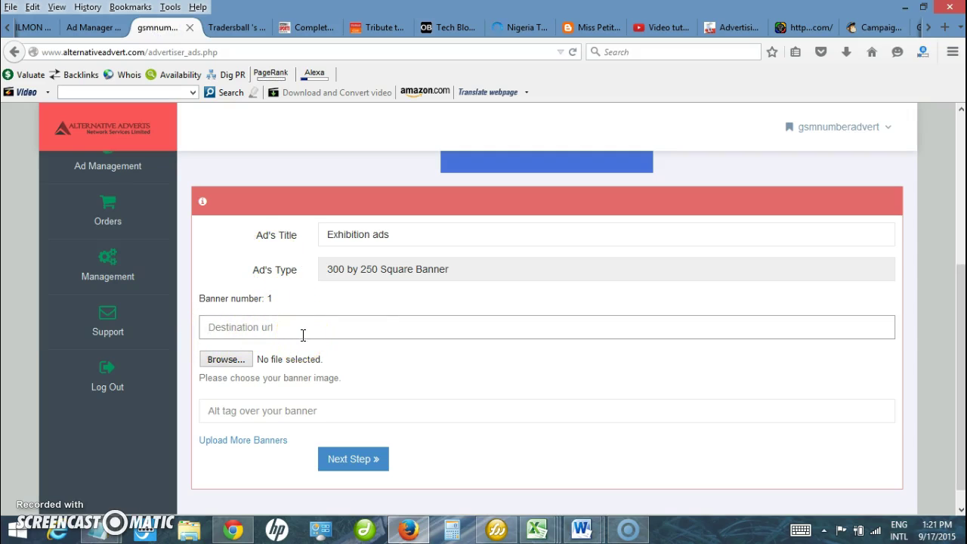
{"action": "left_click", "coordinate": [394, 330]}
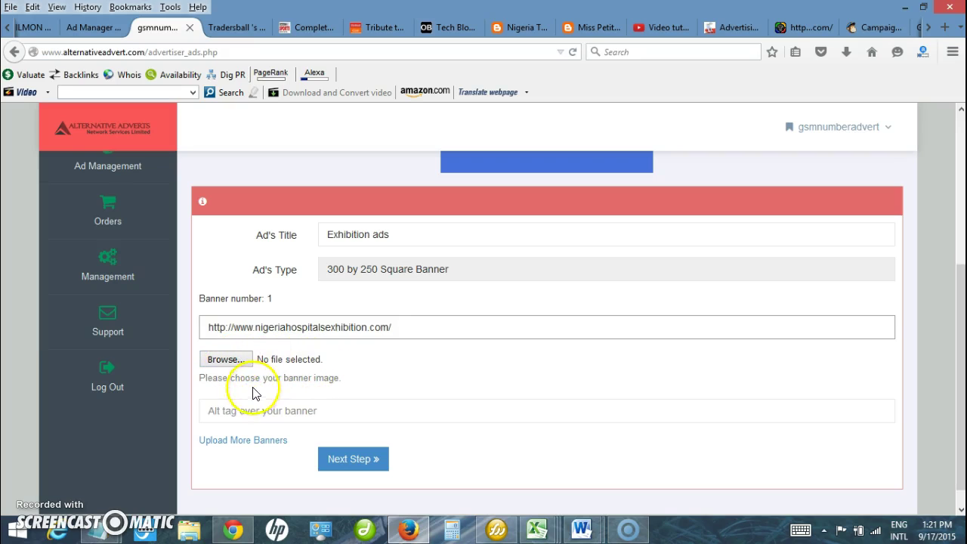
Choose the image 300x250e from the Hospital Exhibition Banners folder on the Desktop as the banner image
{"action": "left_click", "coordinate": [224, 368]}
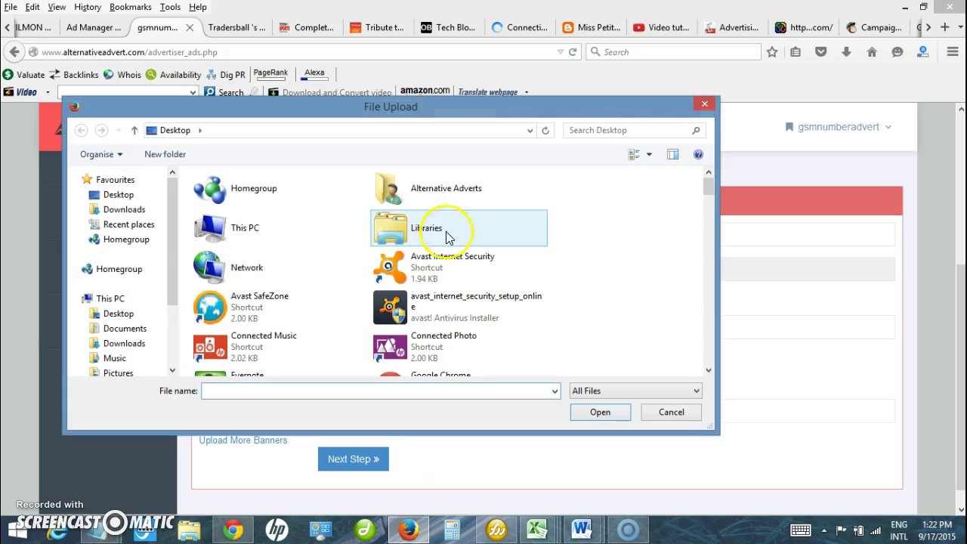
{"action": "left_click", "coordinate": [434, 235]}
{"action": "scroll", "coordinate": [434, 234], "scroll_direction": "down", "scroll_amount": 4}
{"action": "left_click", "coordinate": [434, 234]}
{"action": "scroll", "coordinate": [434, 234], "scroll_direction": "down", "scroll_amount": 1}
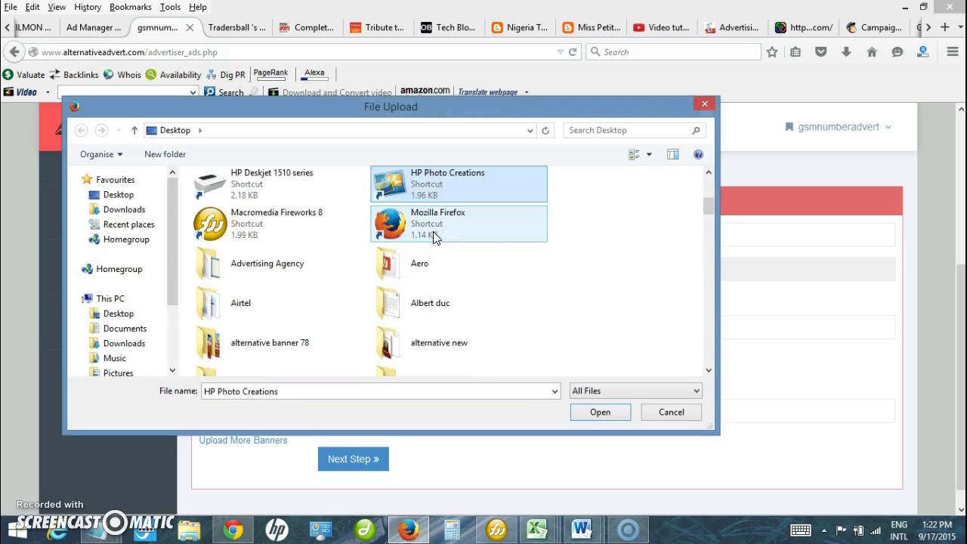
{"action": "key", "text": "h"}
{"action": "key", "text": "h"}
{"action": "key", "text": "h"}
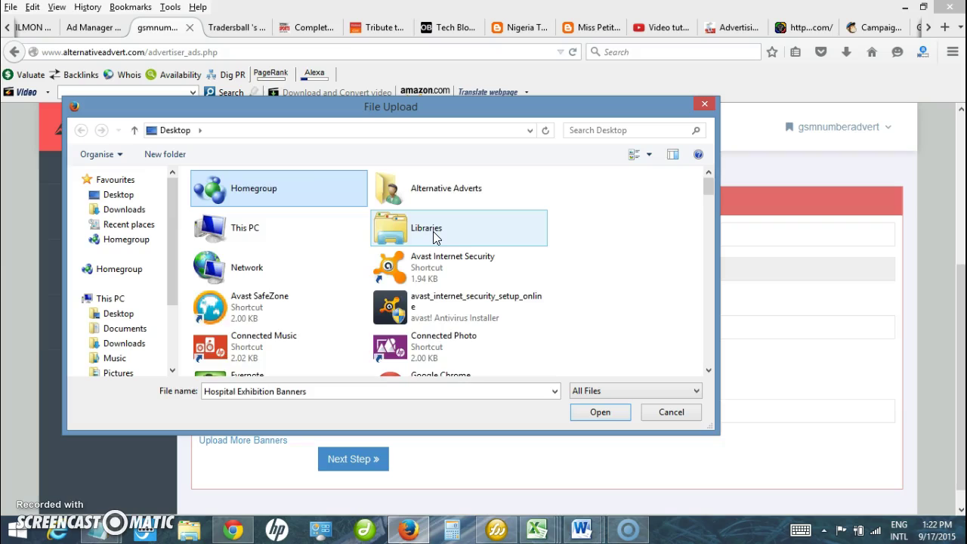
{"action": "key", "text": "h"}
{"action": "key", "text": "h"}
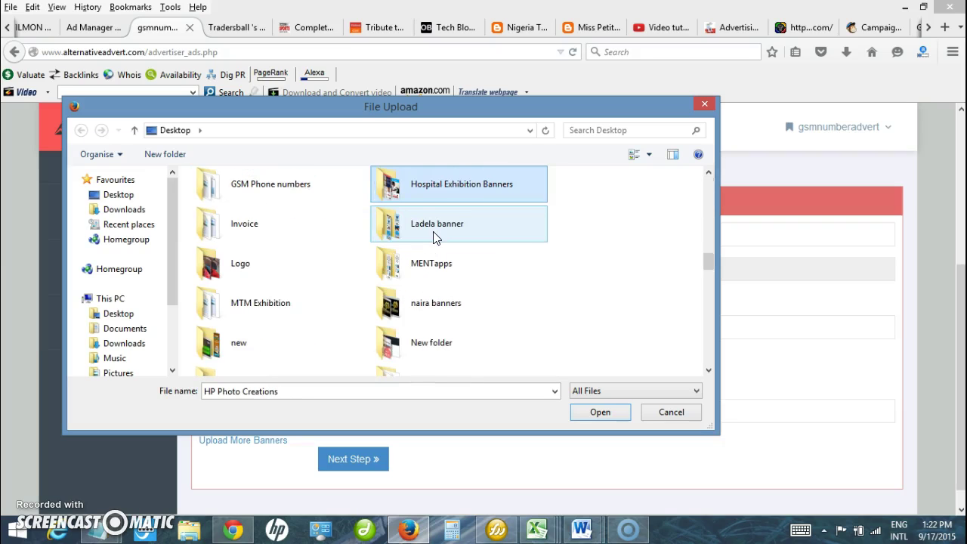
{"action": "double_click", "coordinate": [481, 189]}
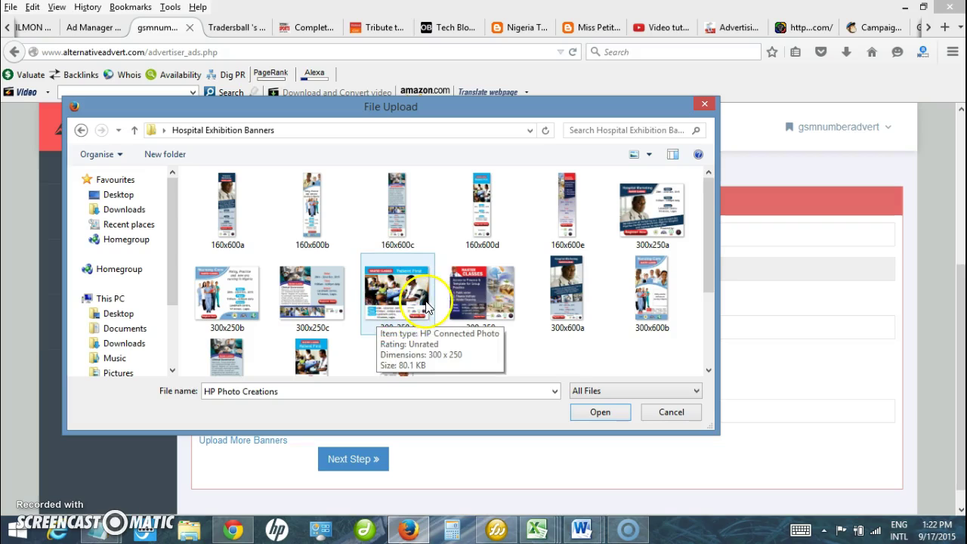
{"action": "left_click", "coordinate": [481, 298]}
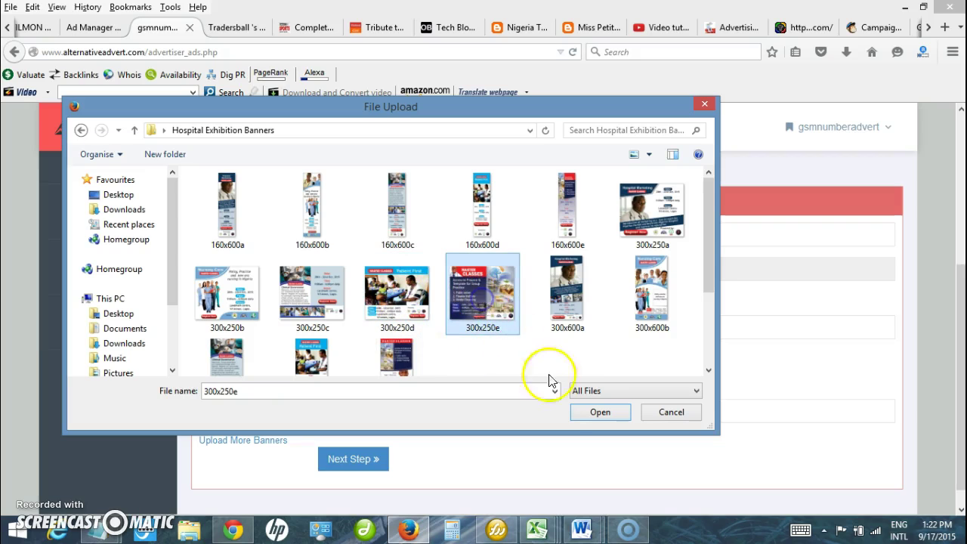
{"action": "left_click", "coordinate": [594, 412]}
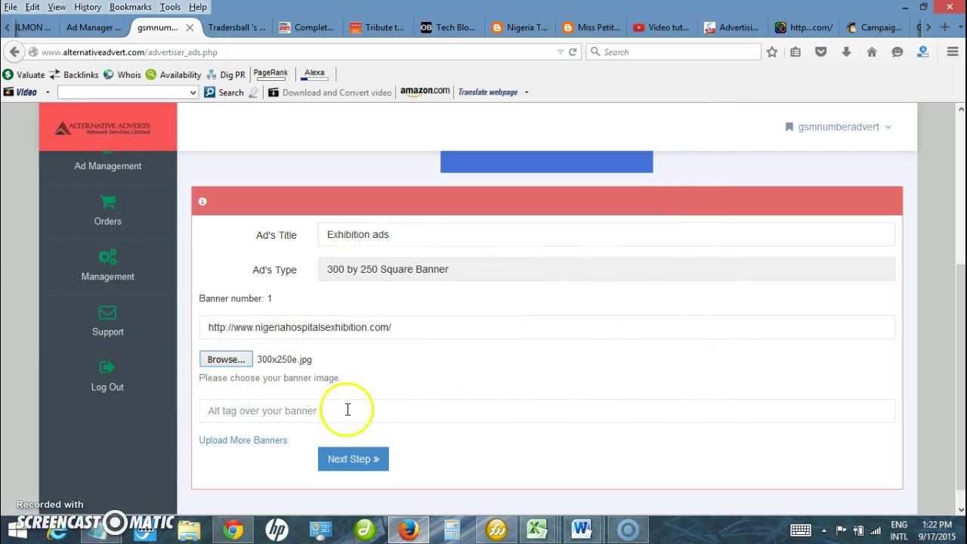
Set the banner's alt tag to "Hospital" and submit the banner details
{"action": "scroll", "coordinate": [960, 318], "scroll_direction": "down", "scroll_amount": 1}
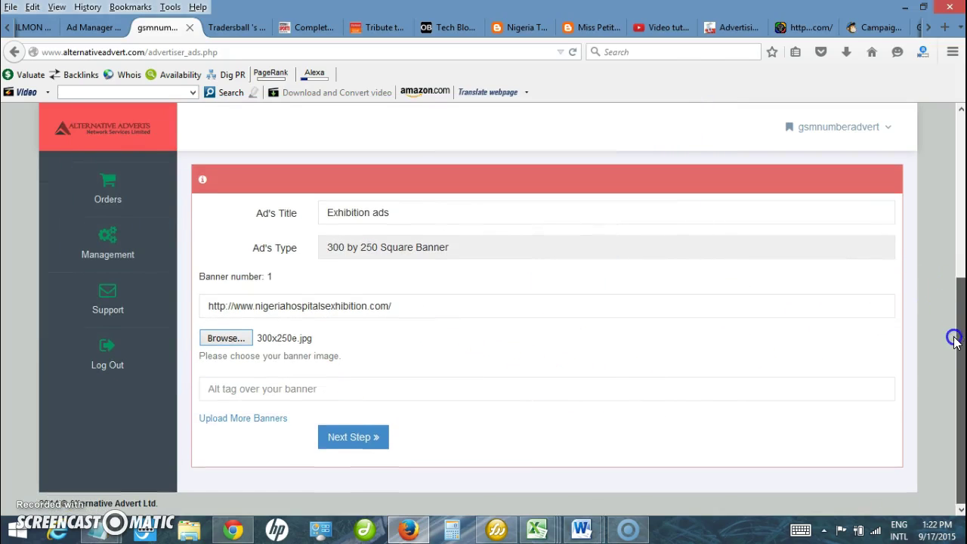
{"action": "left_click", "coordinate": [259, 390]}
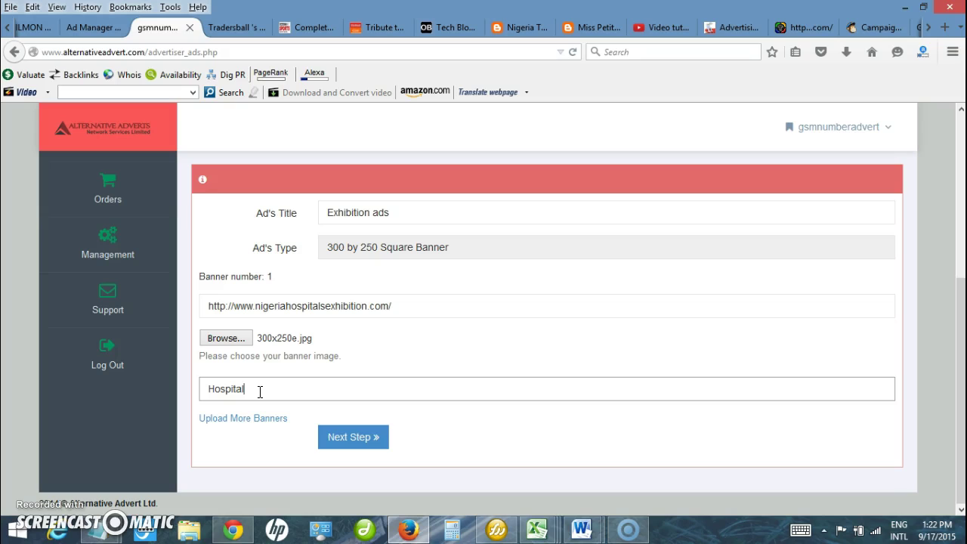
{"action": "left_click", "coordinate": [351, 439]}
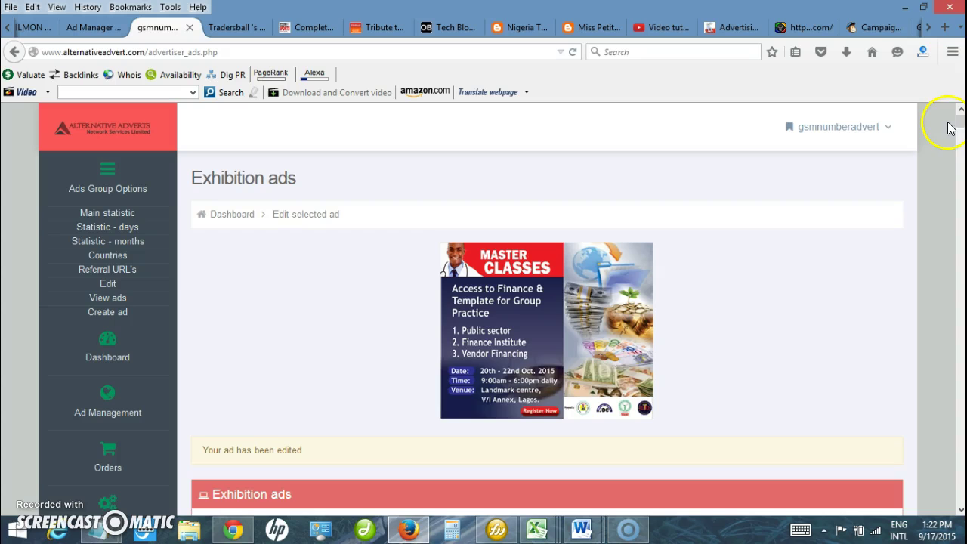
Test the saved banner's link to the exhibition site and examine the ad's list of publishing places
{"action": "left_click_drag", "start_coordinate": [961, 123], "coordinate": [954, 142]}
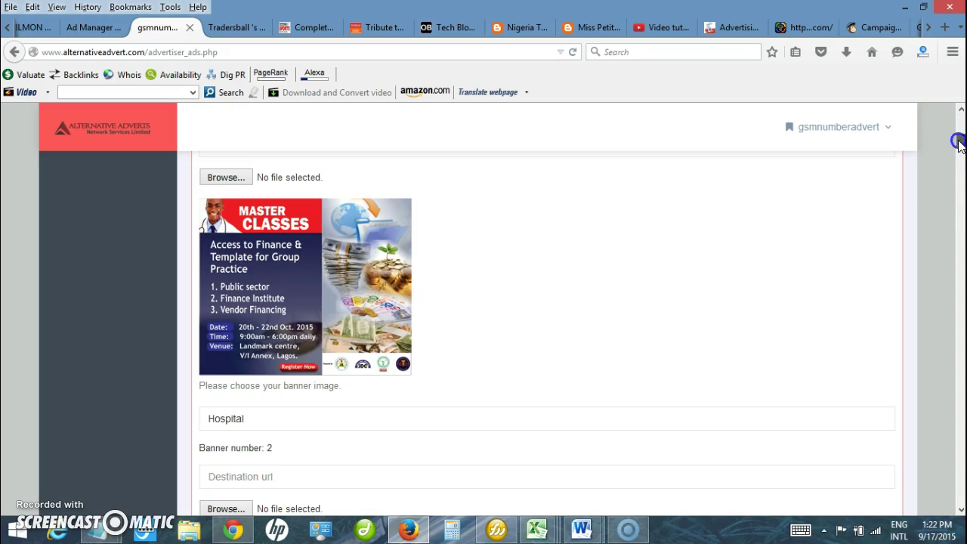
{"action": "left_click_drag", "start_coordinate": [958, 143], "coordinate": [960, 113]}
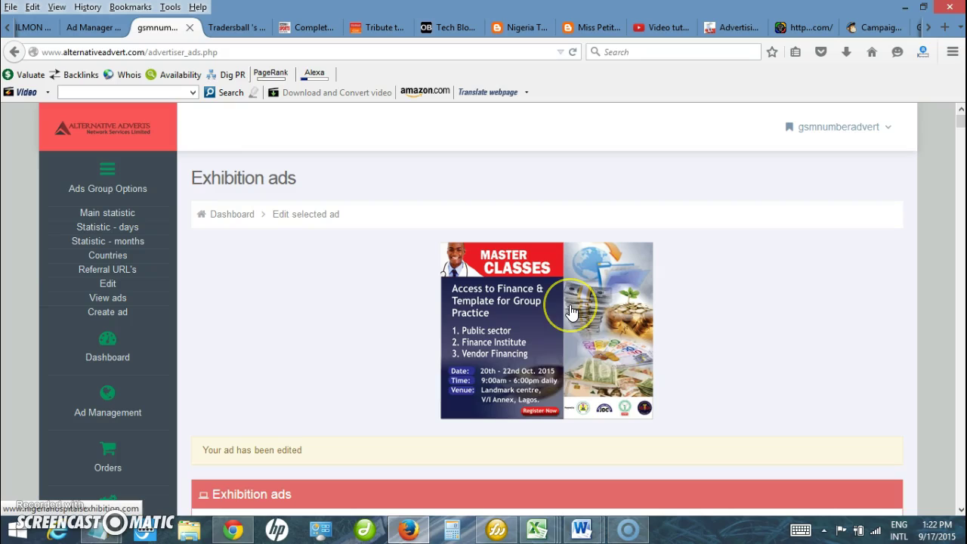
{"action": "left_click", "coordinate": [570, 311]}
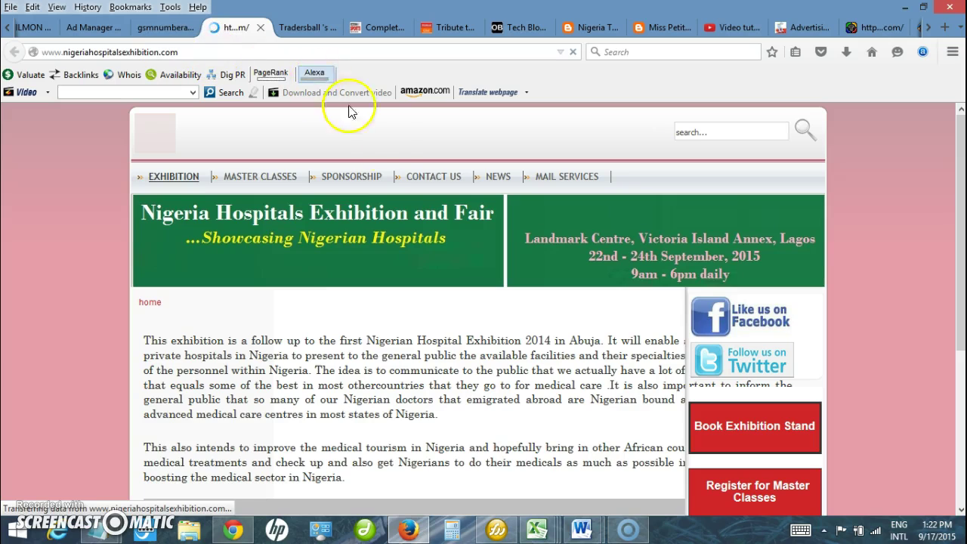
{"action": "left_click", "coordinate": [162, 27]}
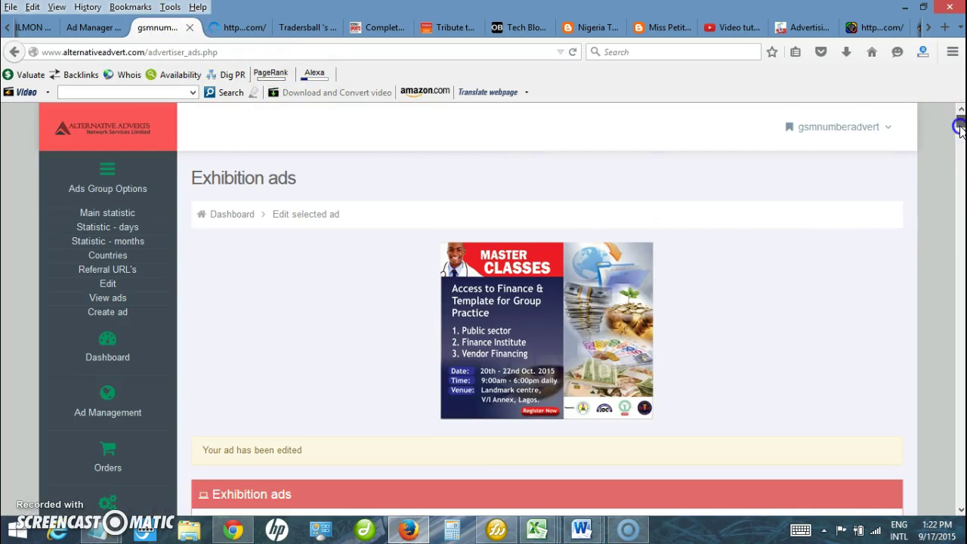
{"action": "left_click_drag", "start_coordinate": [960, 129], "coordinate": [943, 169]}
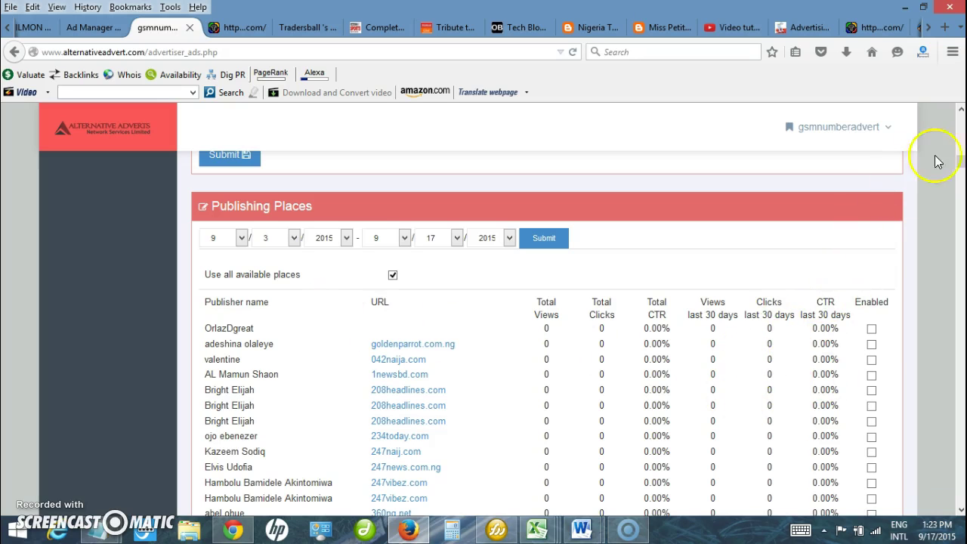
{"action": "left_click_drag", "start_coordinate": [961, 166], "coordinate": [937, 234]}
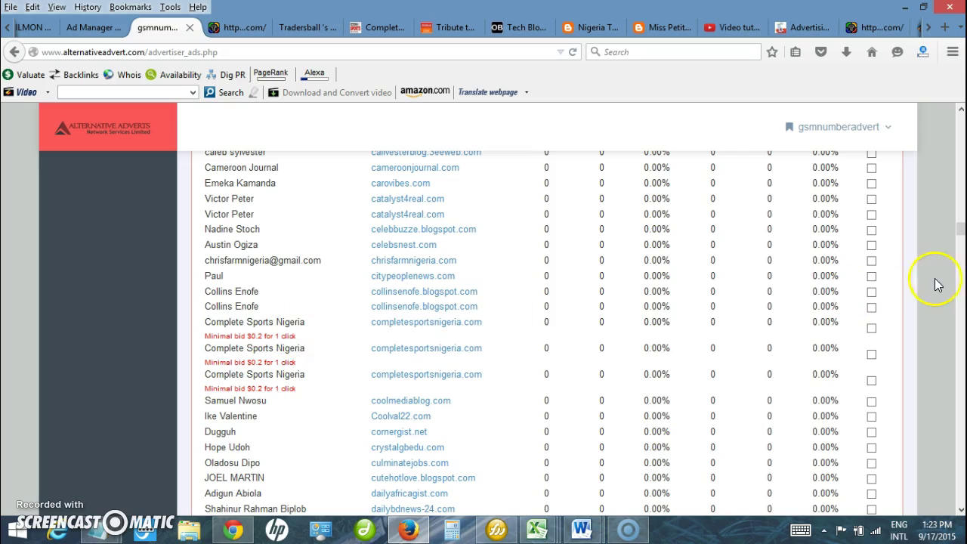
{"action": "left_click_drag", "start_coordinate": [958, 230], "coordinate": [935, 164]}
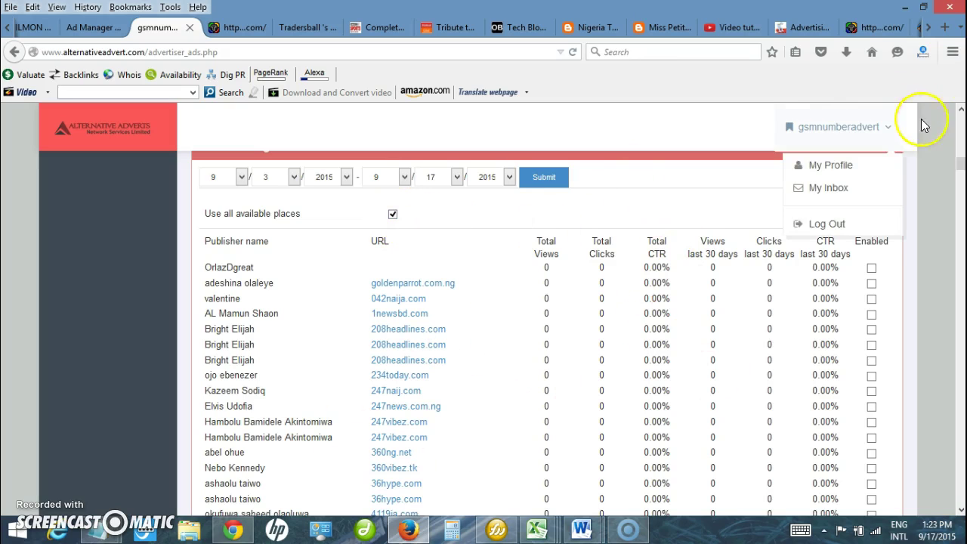
{"action": "left_click_drag", "start_coordinate": [960, 163], "coordinate": [961, 121]}
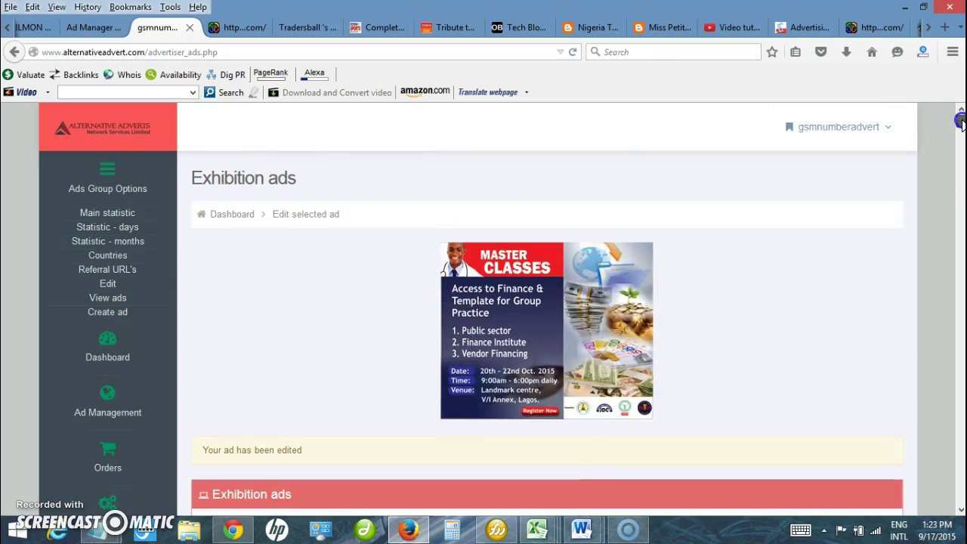
Create another ad in the group titled "Exhibition ads 2" with the type 160 by 600 banner iframe, and continue to its banner details
{"action": "left_click", "coordinate": [107, 318]}
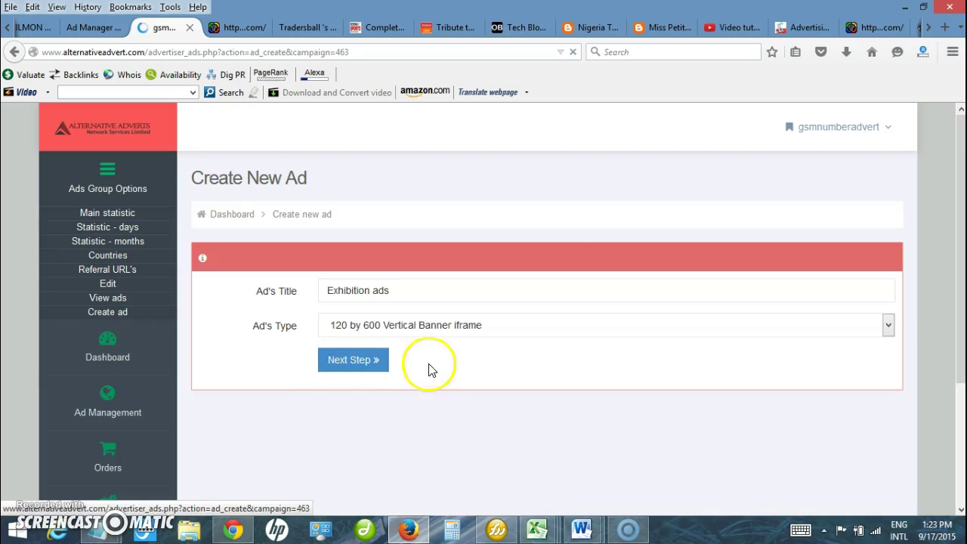
{"action": "left_click", "coordinate": [403, 294]}
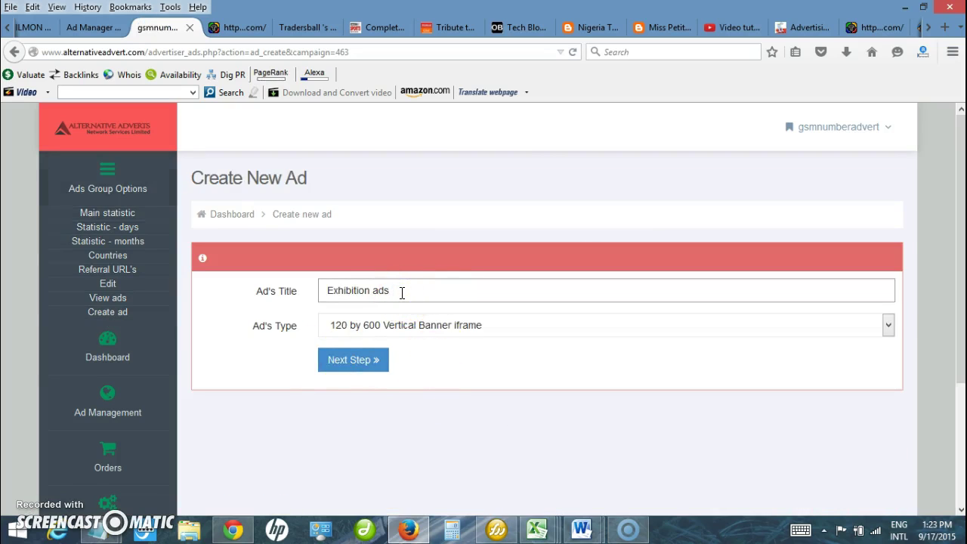
{"action": "type", "text": "2"}
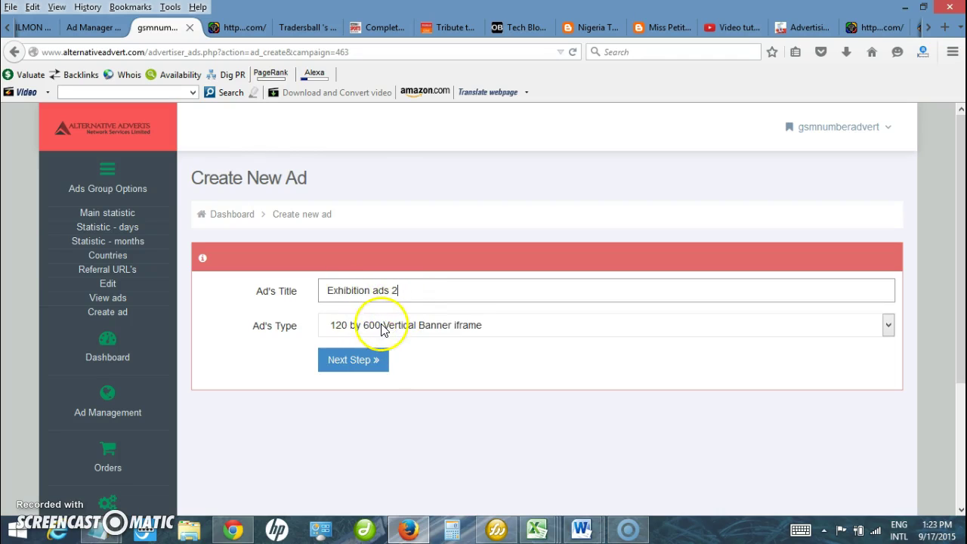
{"action": "left_click", "coordinate": [381, 326]}
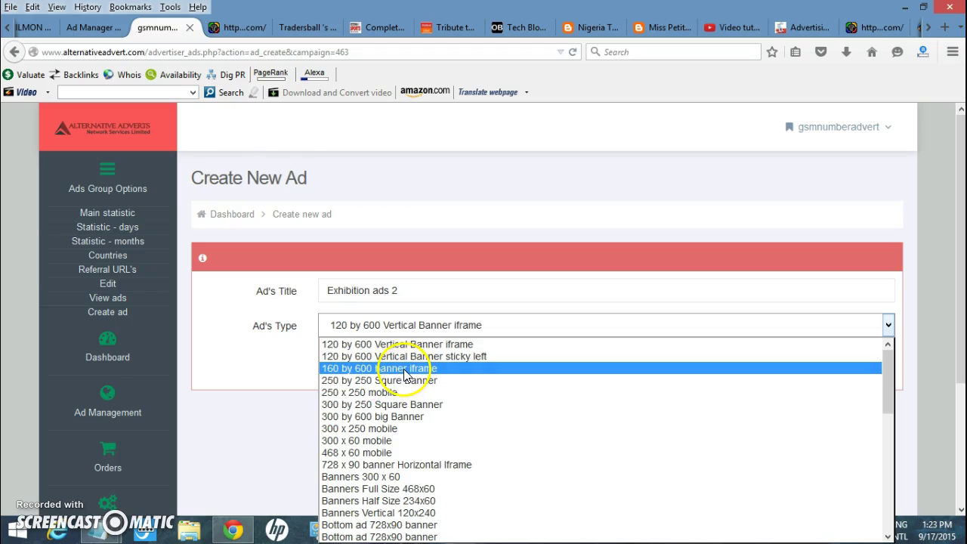
{"action": "left_click", "coordinate": [329, 369]}
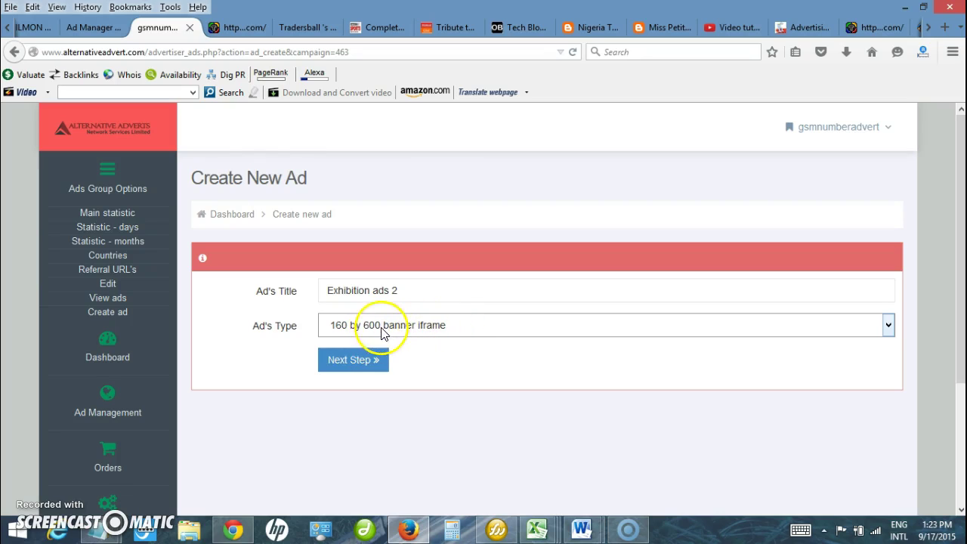
{"action": "left_click", "coordinate": [343, 361]}
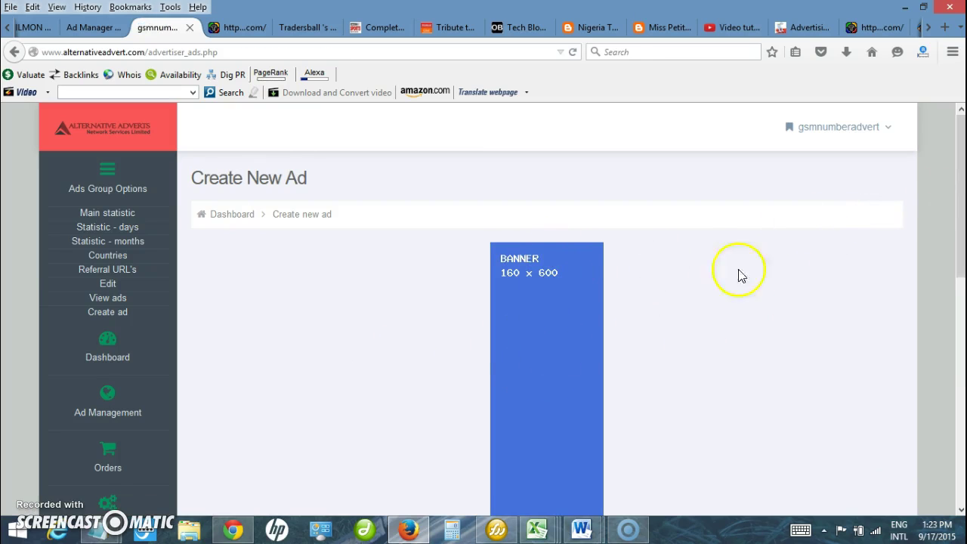
{"action": "left_click_drag", "start_coordinate": [963, 196], "coordinate": [932, 404]}
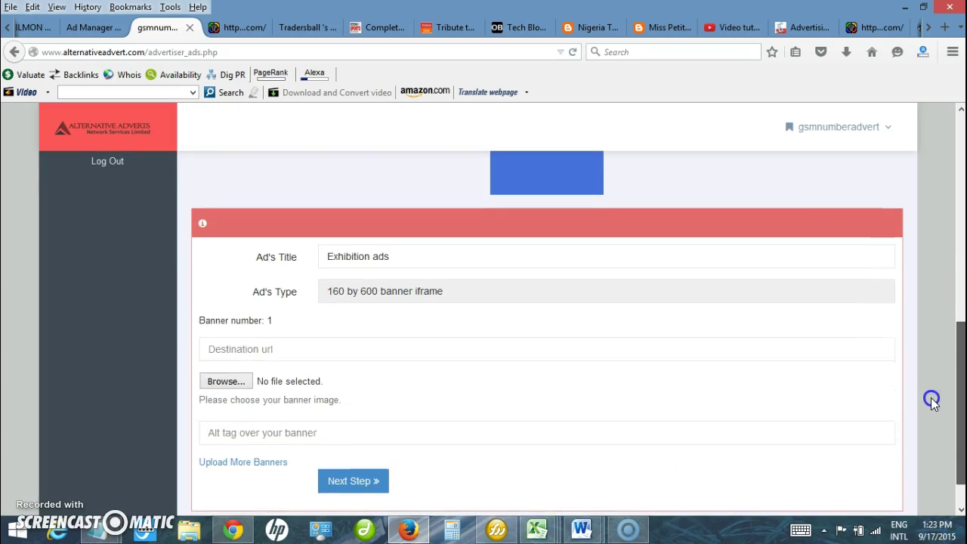
{"action": "left_click", "coordinate": [267, 352]}
{"action": "type", "text": "http://www.nigeriahospitalsexhibition.com/"}
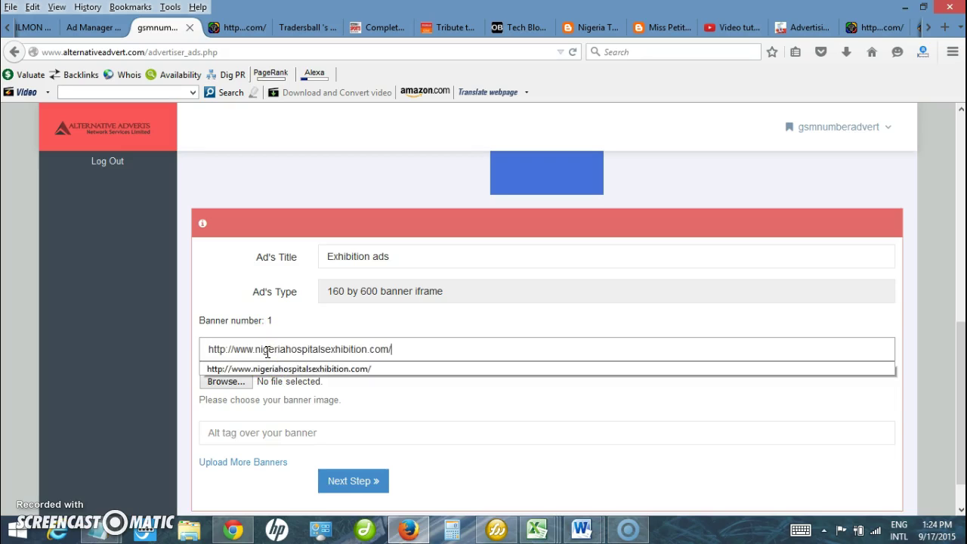
{"action": "left_click", "coordinate": [382, 406]}
{"action": "left_click", "coordinate": [211, 383]}
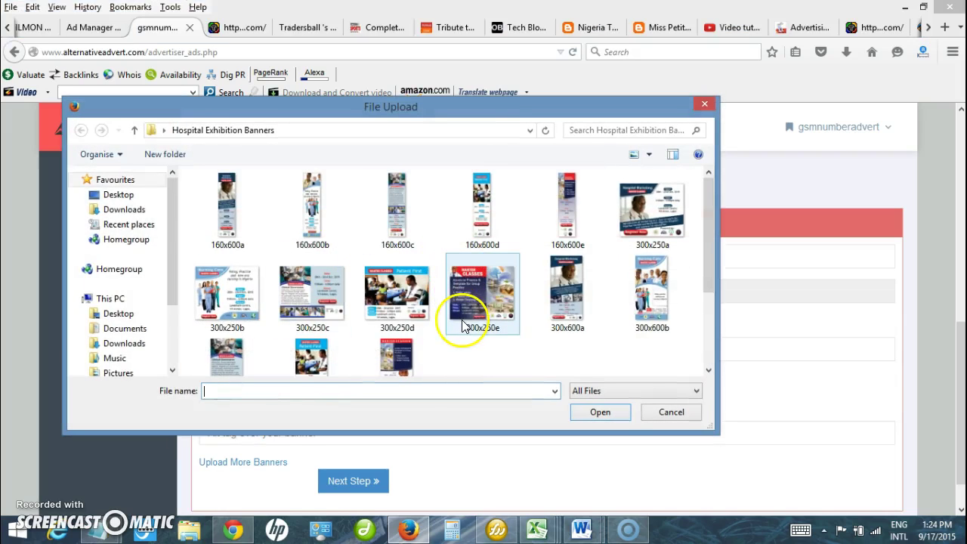
{"action": "left_click", "coordinate": [569, 243]}
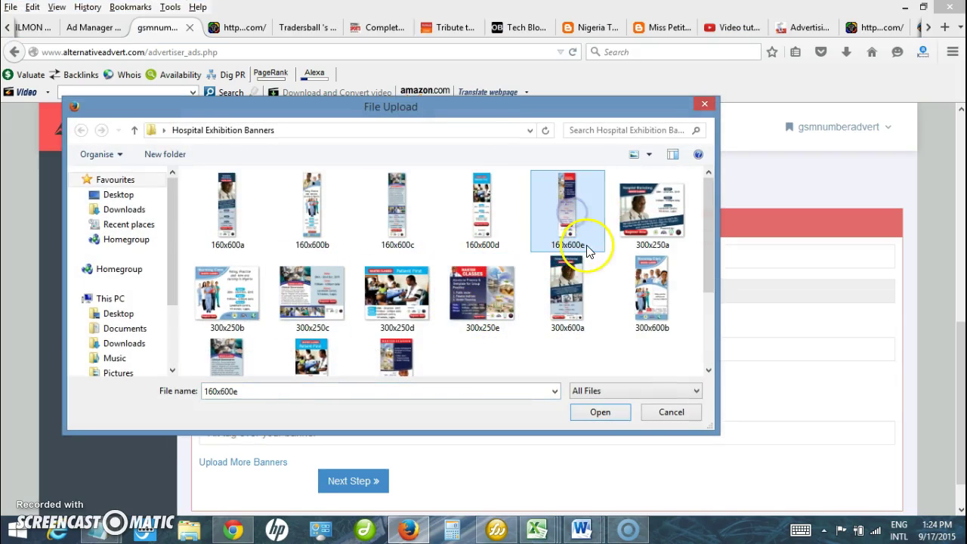
{"action": "left_click", "coordinate": [600, 412]}
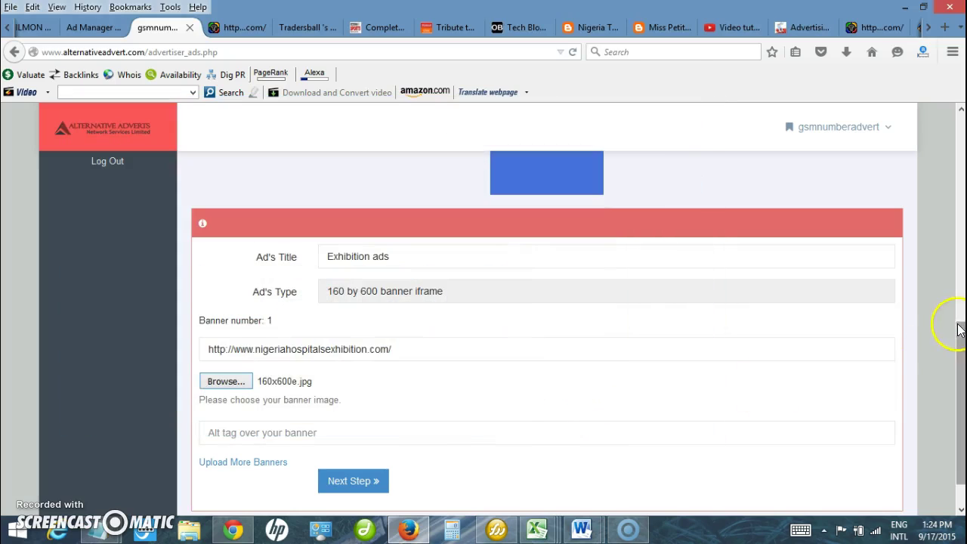
Enter "Hospital" as the alt tag for the 160x600e banner and try to submit the banner details
{"action": "left_click", "coordinate": [956, 370]}
{"action": "left_click", "coordinate": [248, 393]}
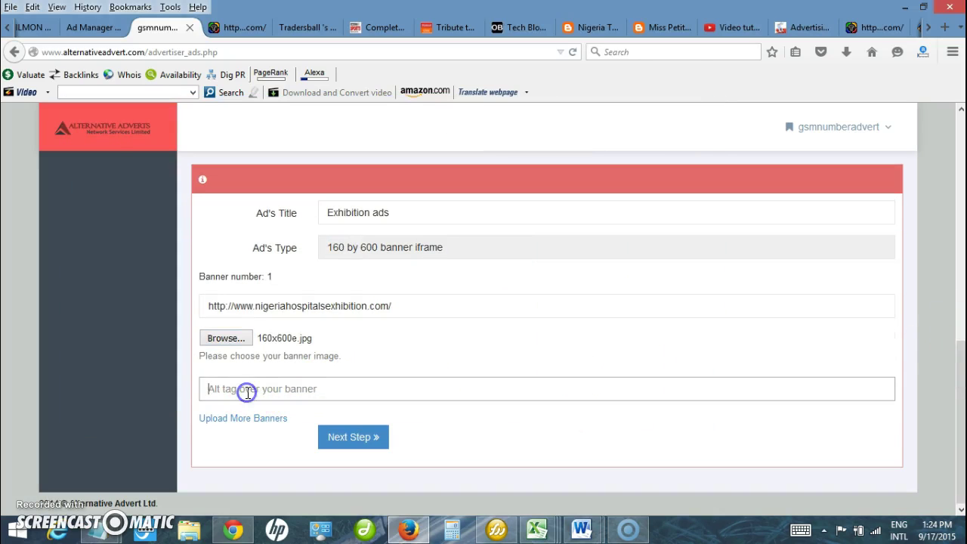
{"action": "type", "text": "H"}
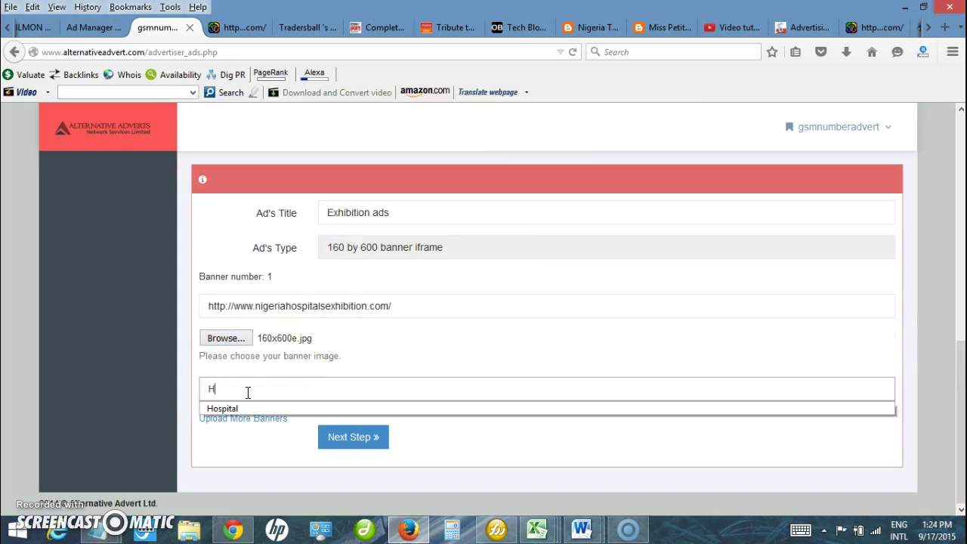
{"action": "type", "text": "ost"}
{"action": "type", "text": "pital"}
{"action": "left_click", "coordinate": [255, 443]}
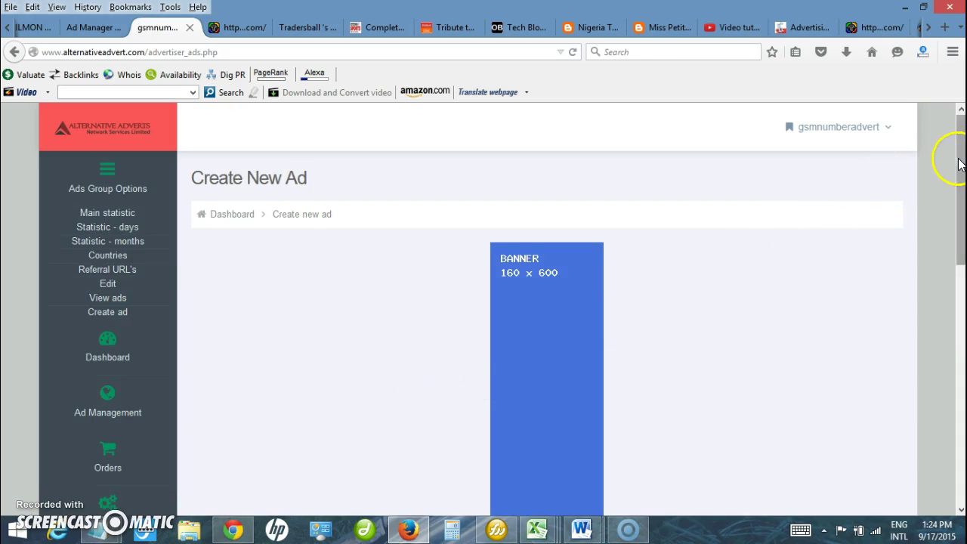
Choose the image 160x600d from the Hospital Exhibition Banners folder as the banner image
{"action": "left_click_drag", "start_coordinate": [958, 158], "coordinate": [929, 301]}
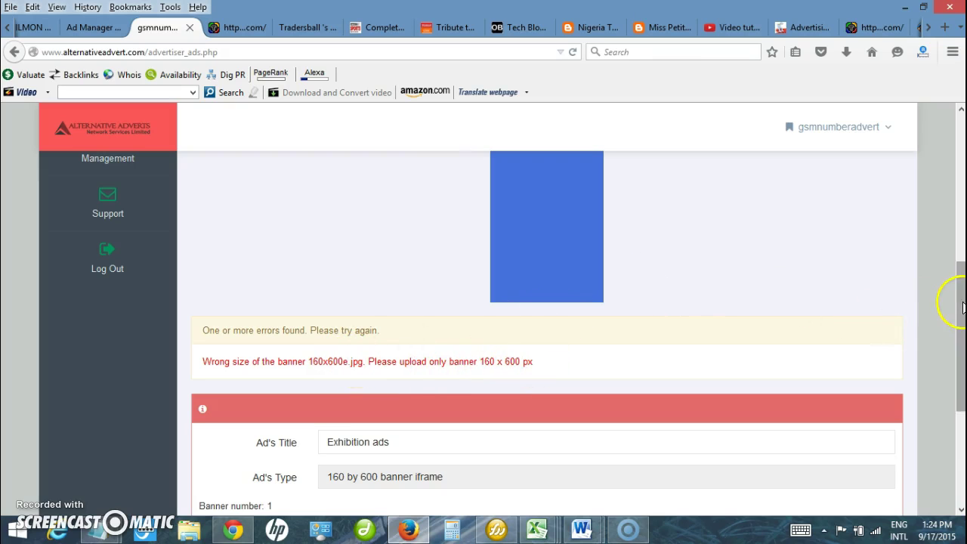
{"action": "left_click_drag", "start_coordinate": [958, 302], "coordinate": [948, 366]}
{"action": "left_click", "coordinate": [225, 414]}
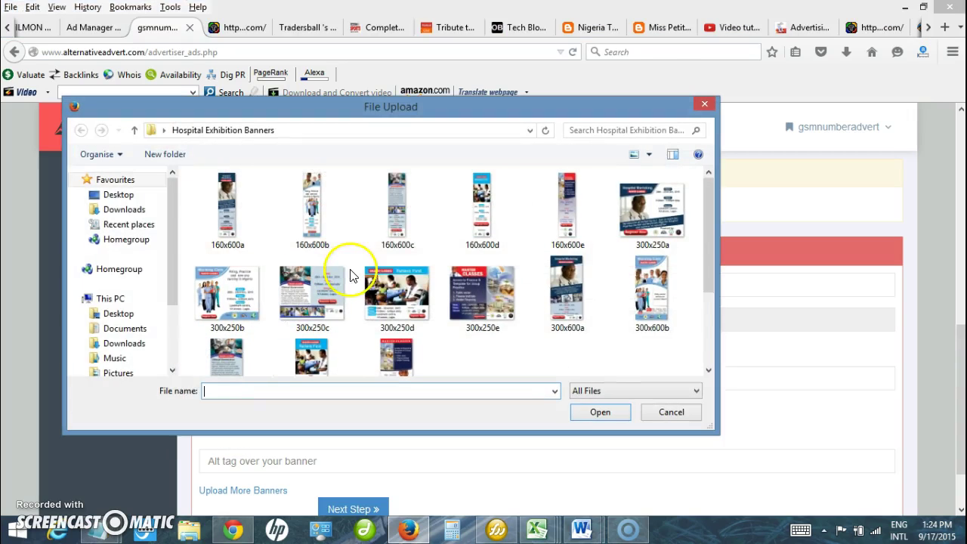
{"action": "left_click", "coordinate": [481, 215]}
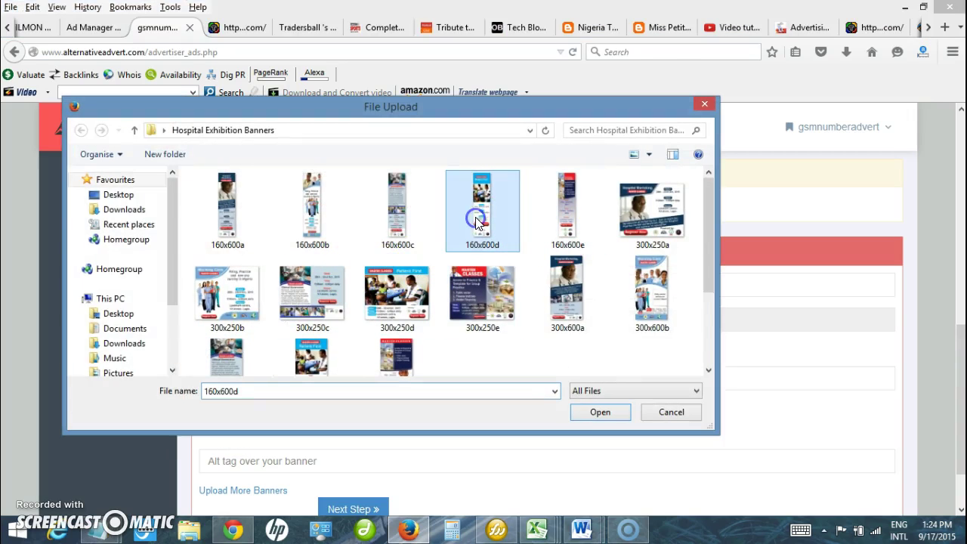
{"action": "left_click", "coordinate": [597, 411]}
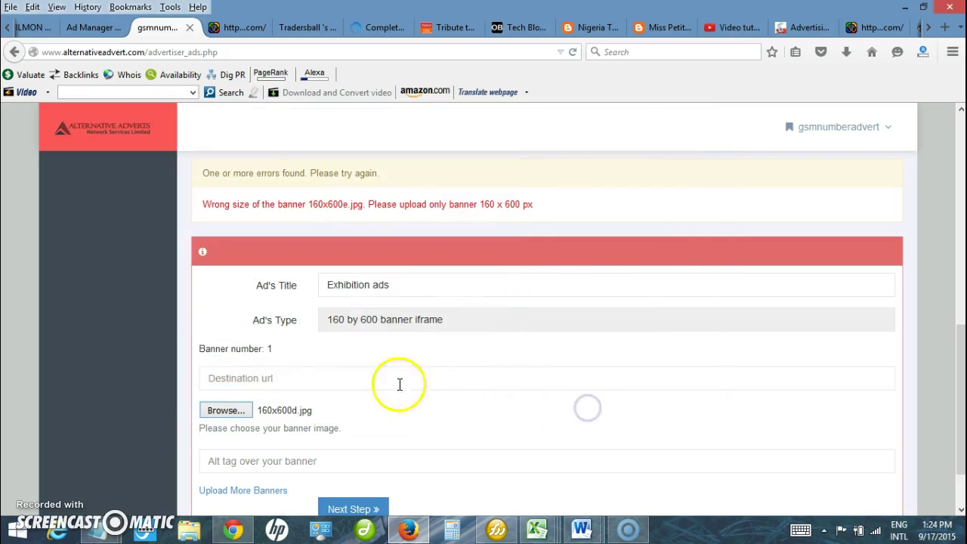
{"action": "left_click", "coordinate": [271, 375]}
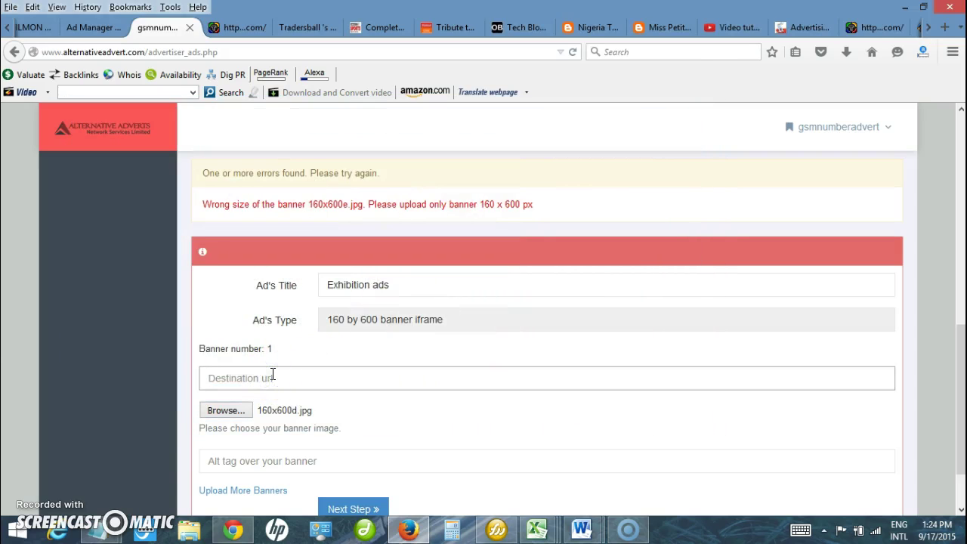
{"action": "key", "text": "Down"}
{"action": "key", "text": "Down"}
{"action": "left_click", "coordinate": [428, 349]}
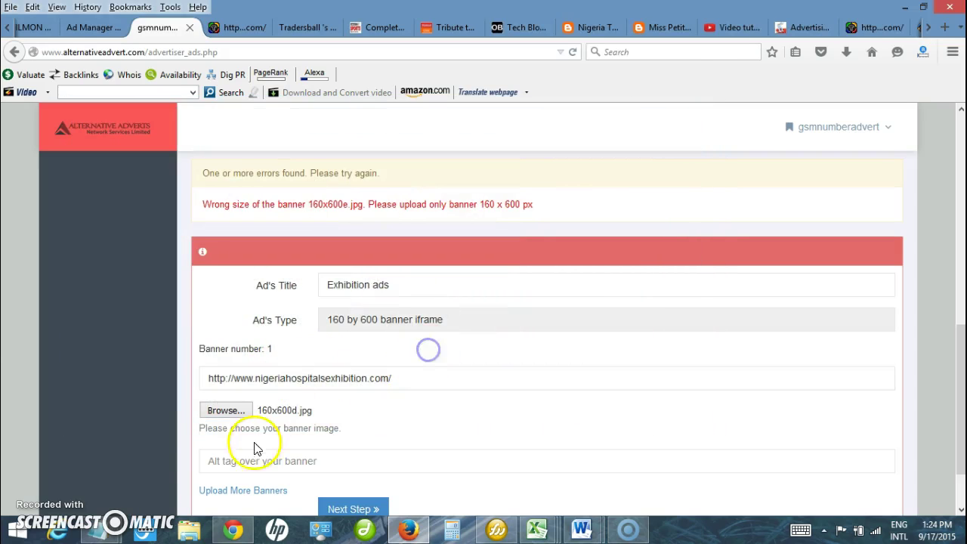
Set the 160 by 600 banner's alt tag to "Hospital" and submit the banner details
{"action": "left_click", "coordinate": [240, 461]}
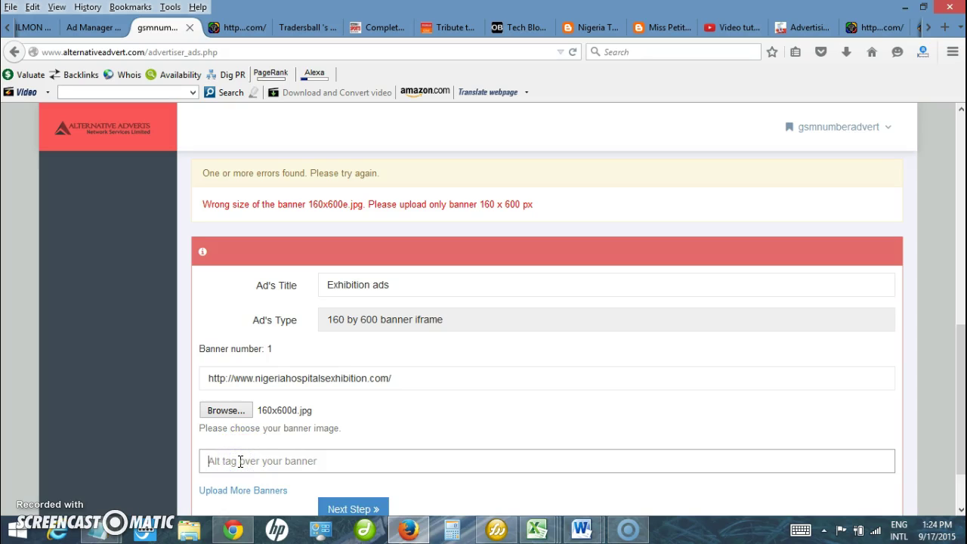
{"action": "type", "text": "h"}
{"action": "left_click", "coordinate": [225, 481]}
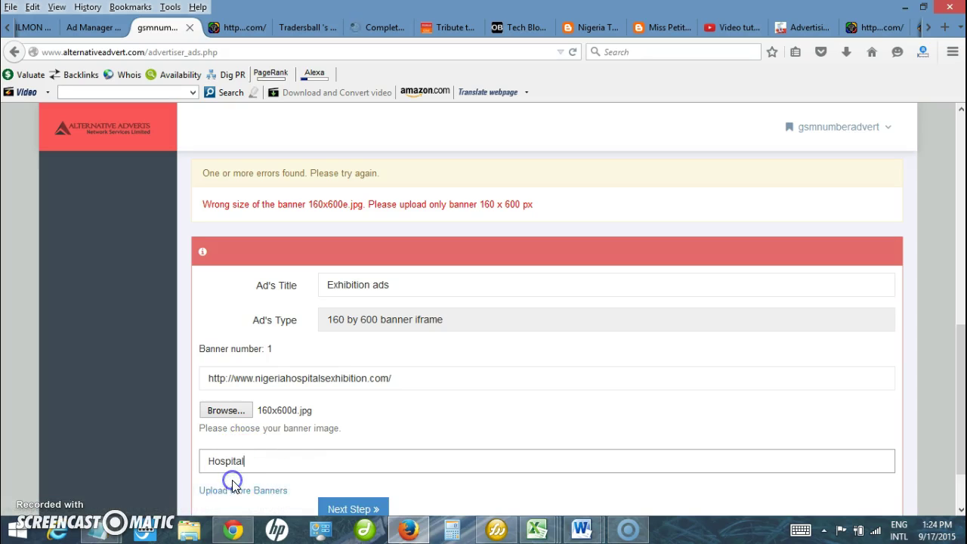
{"action": "left_click", "coordinate": [352, 509]}
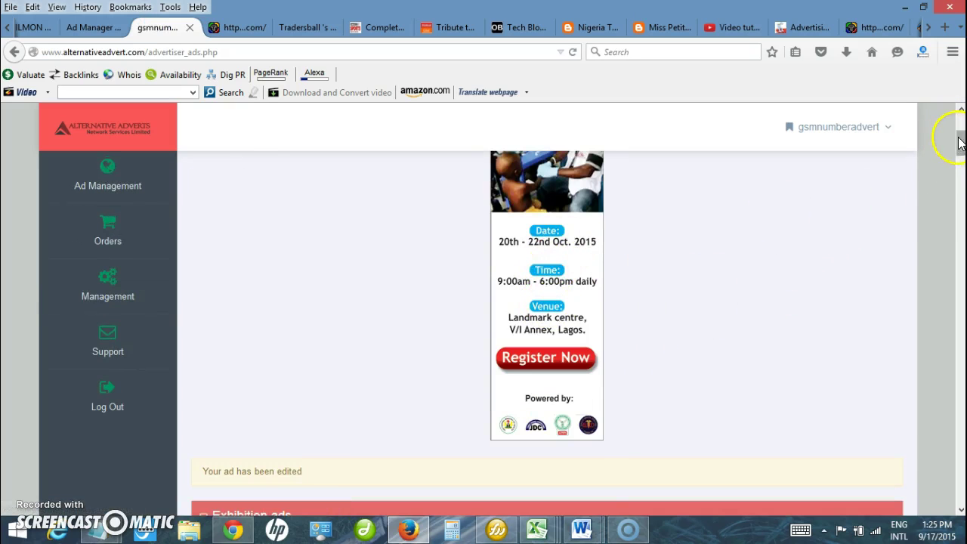
Examine the saved 160 by 600 ad's preview, its details and its full list of publishing places
{"action": "left_click_drag", "start_coordinate": [957, 134], "coordinate": [953, 162]}
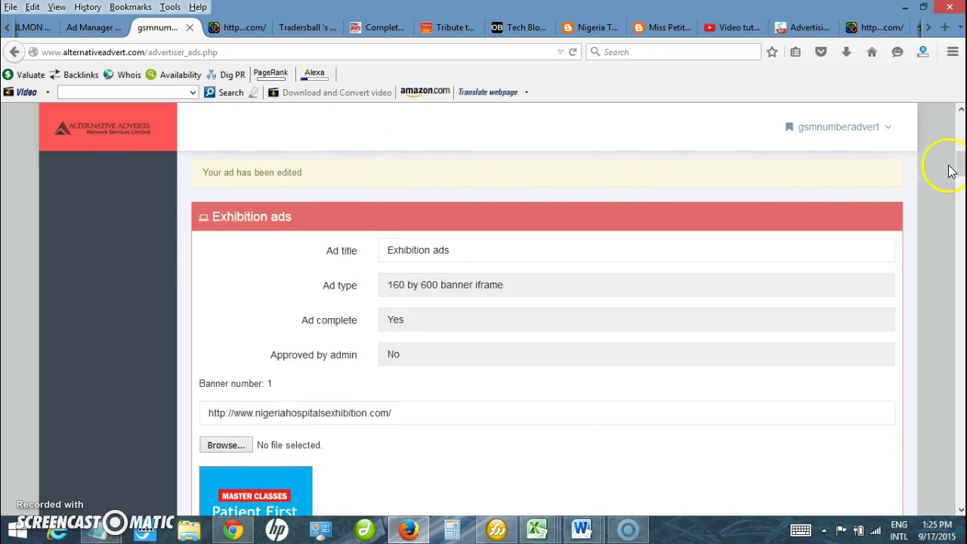
{"action": "left_click_drag", "start_coordinate": [958, 167], "coordinate": [914, 241]}
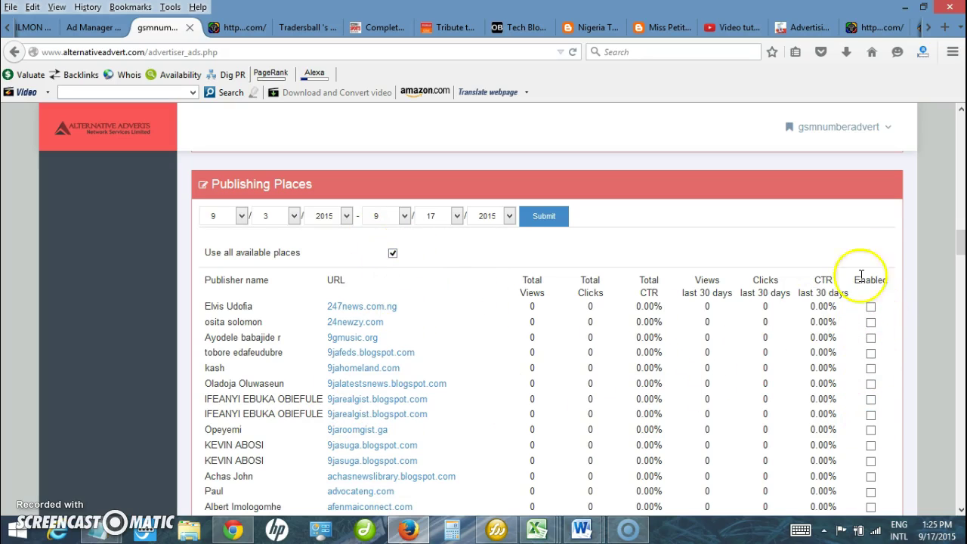
{"action": "left_click_drag", "start_coordinate": [960, 243], "coordinate": [954, 400]}
{"action": "scroll", "coordinate": [923, 403], "scroll_direction": "down", "scroll_amount": 20}
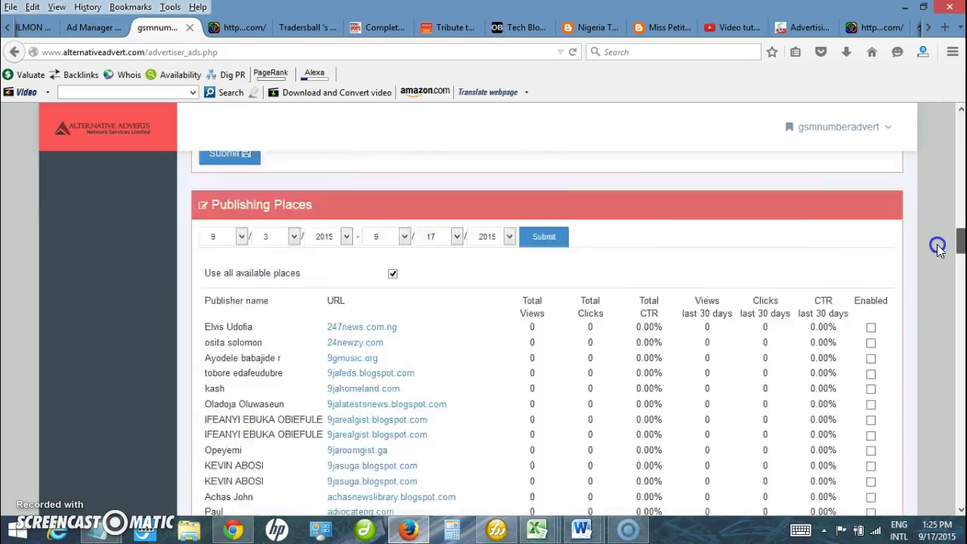
{"action": "scroll", "coordinate": [923, 403], "scroll_direction": "down", "scroll_amount": 20}
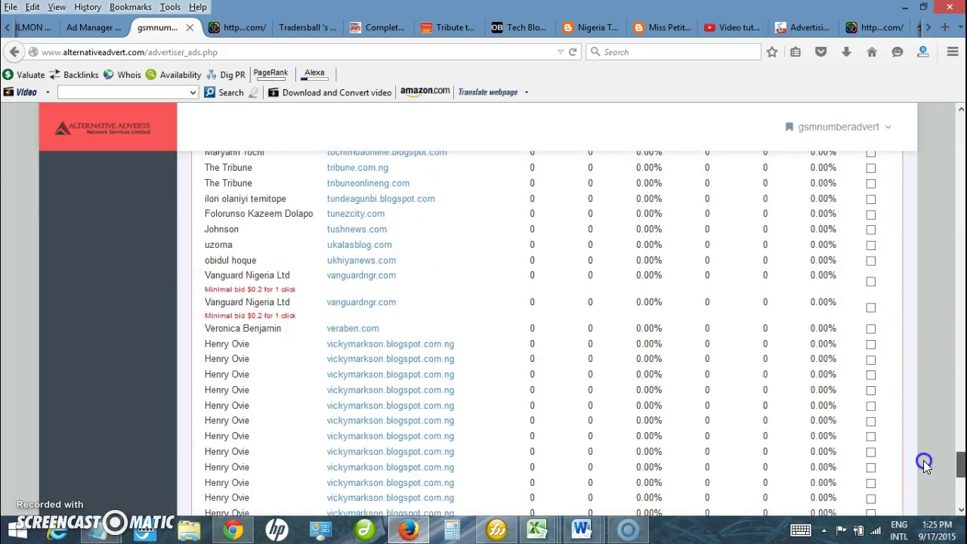
{"action": "left_click_drag", "start_coordinate": [961, 475], "coordinate": [959, 113]}
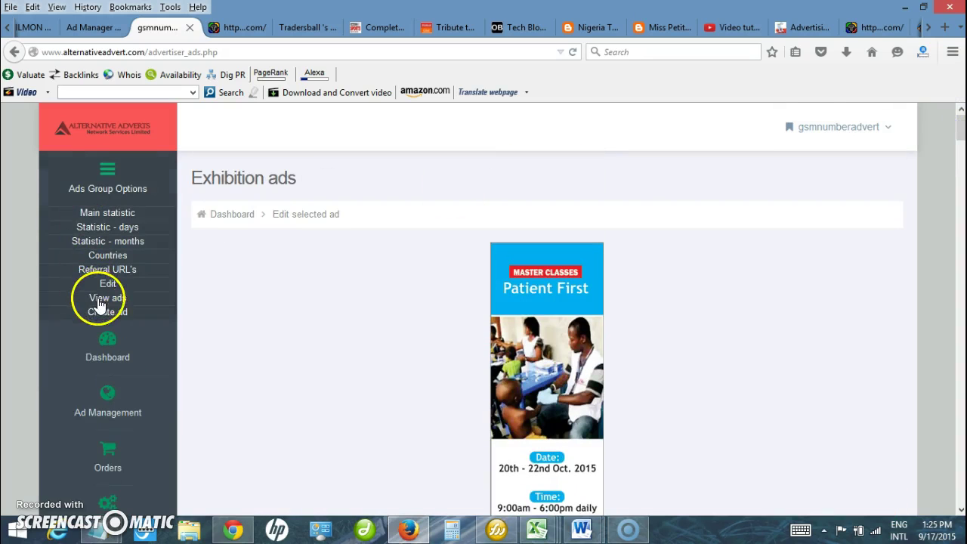
Open the ads listing of the Exhibition ads group and enable both the 300 by 250 and 160 by 600 ads
{"action": "left_click", "coordinate": [99, 305]}
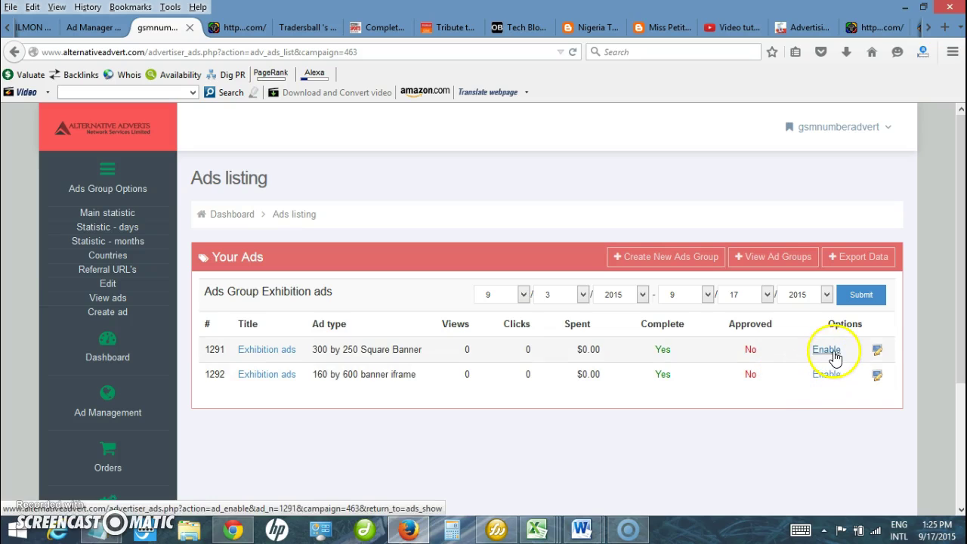
{"action": "left_click", "coordinate": [834, 351]}
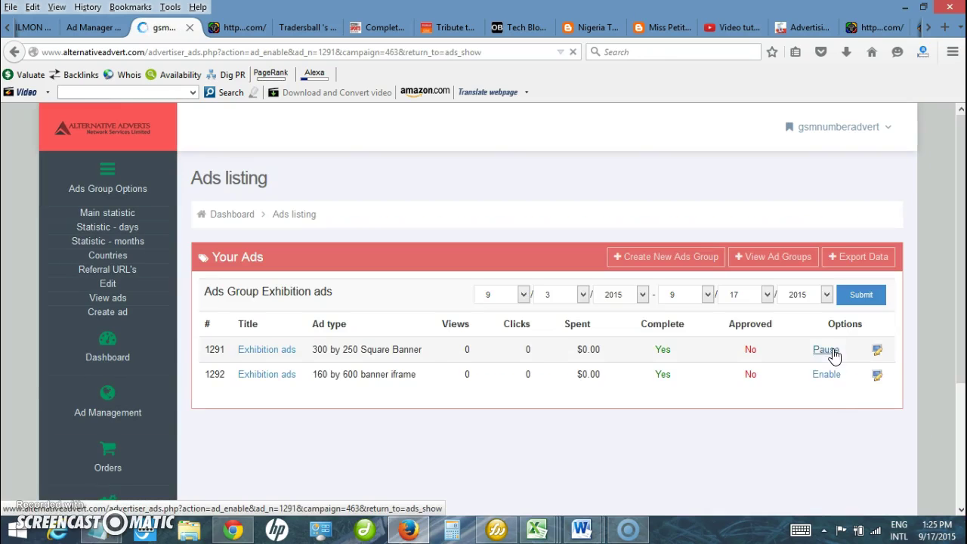
{"action": "left_click", "coordinate": [826, 376]}
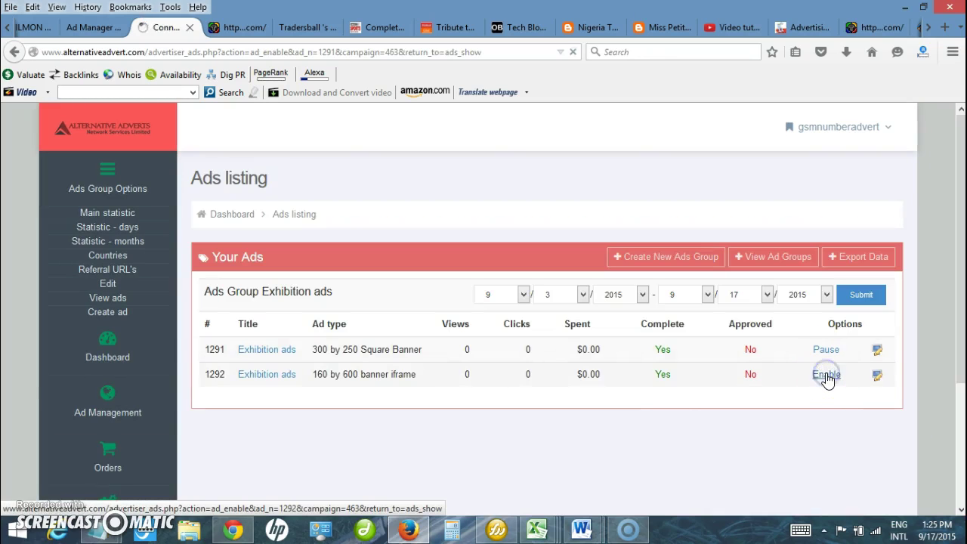
{"action": "left_click", "coordinate": [831, 398]}
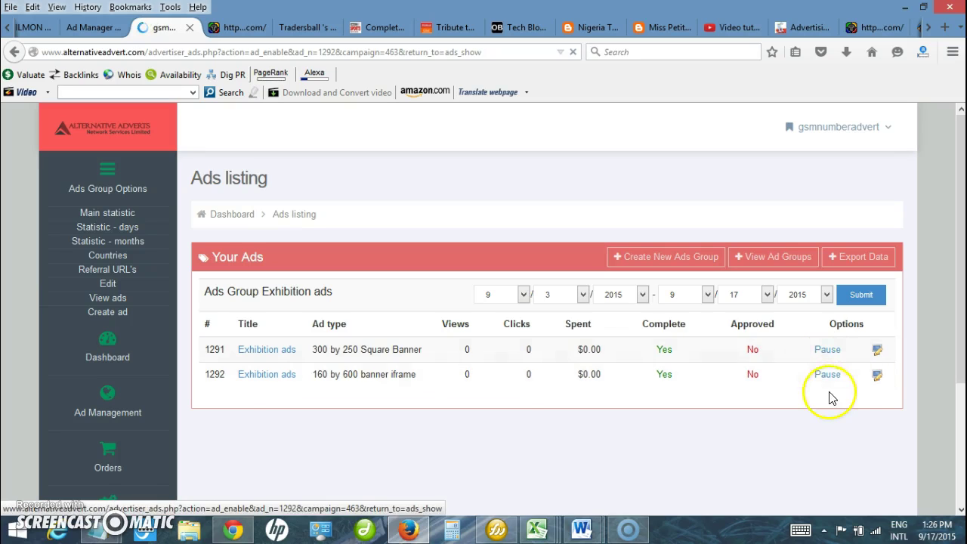
{"action": "left_click", "coordinate": [829, 357]}
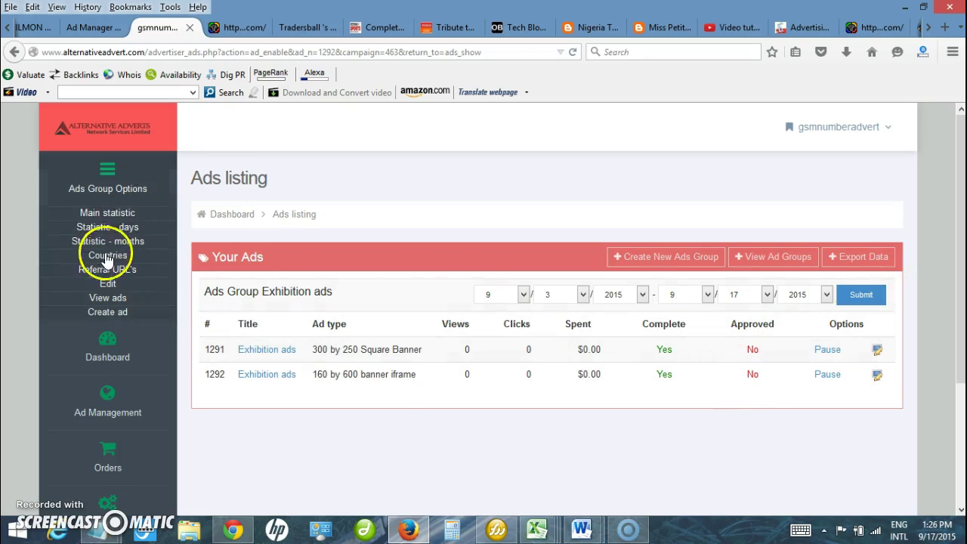
Open the Exhibition ads group for editing and review its settings
{"action": "left_click", "coordinate": [104, 289]}
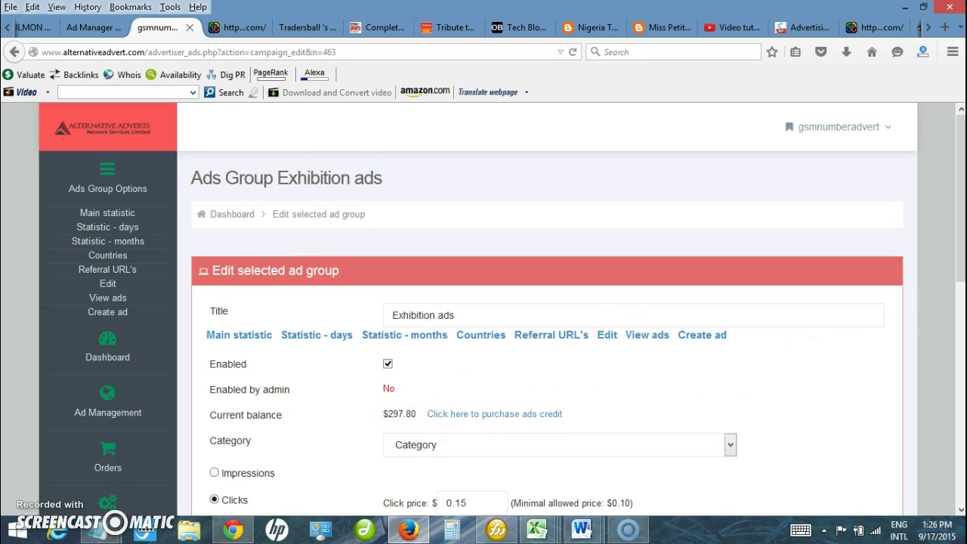
{"action": "left_click_drag", "start_coordinate": [960, 247], "coordinate": [947, 231]}
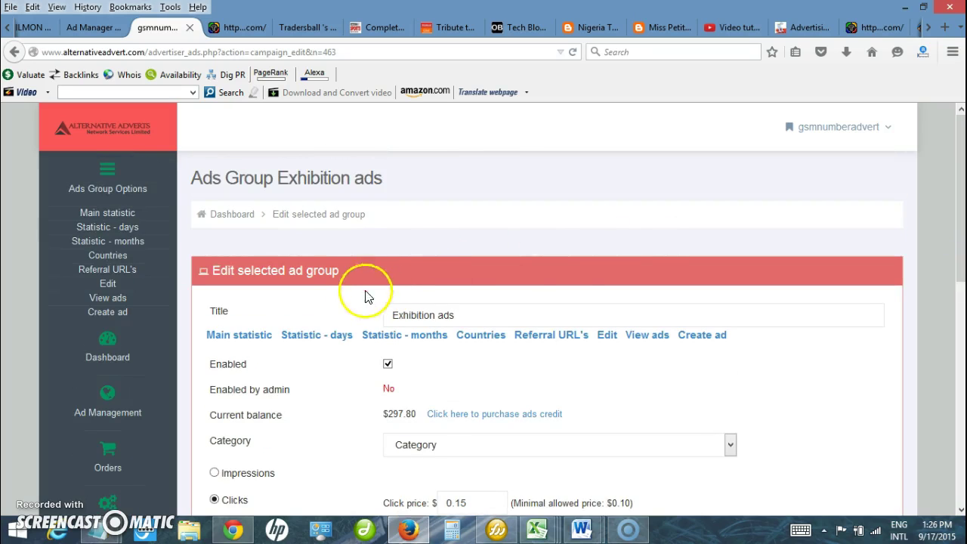
Order 100 Dollars of funds for the advertising balance without a coupon code and bring up the payment links
{"action": "mouse_move", "coordinate": [156, 426]}
{"action": "mouse_move", "coordinate": [113, 447]}
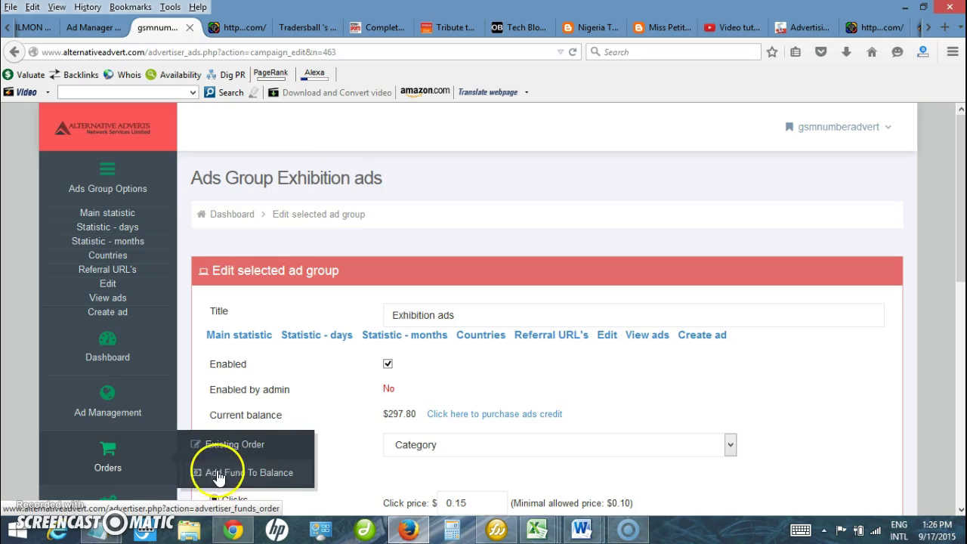
{"action": "left_click", "coordinate": [243, 475]}
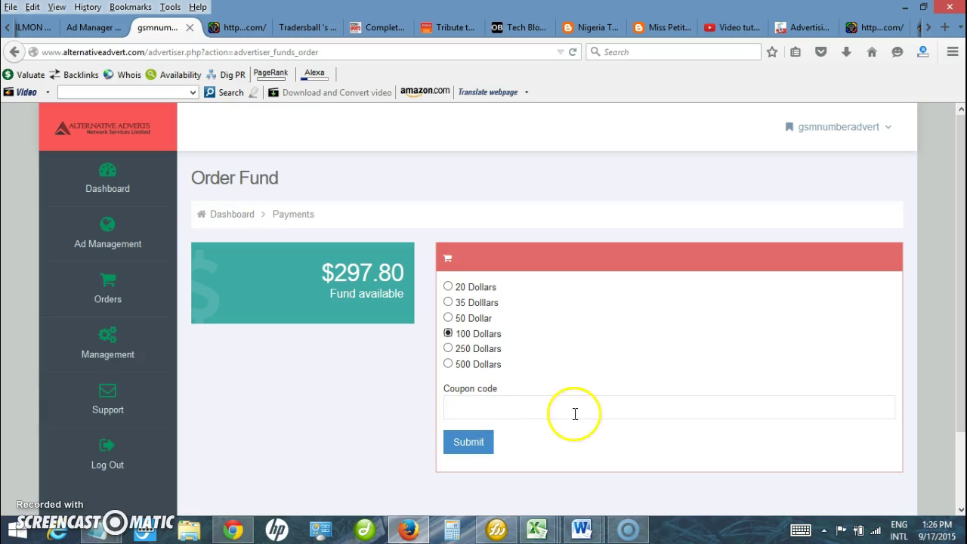
{"action": "left_click", "coordinate": [467, 444]}
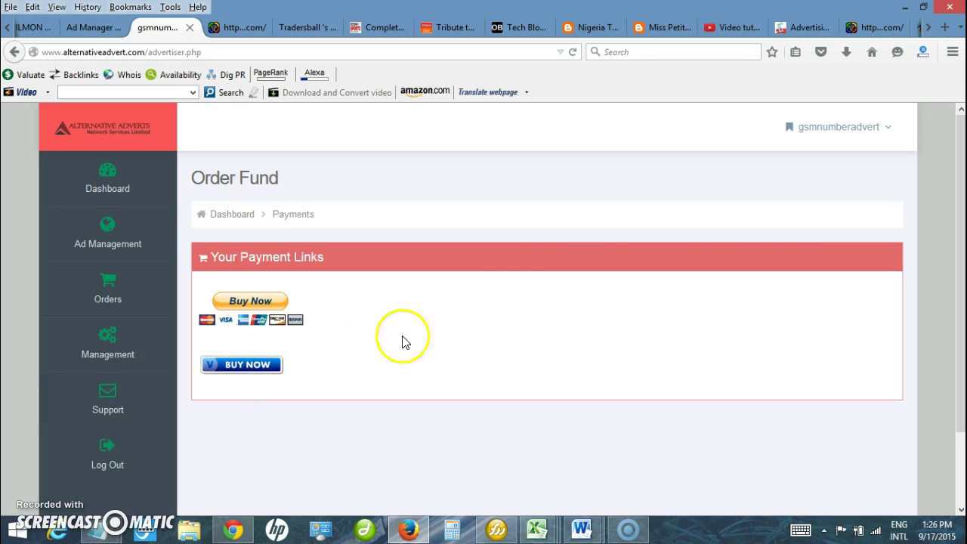
{"action": "left_click_drag", "start_coordinate": [959, 303], "coordinate": [958, 229]}
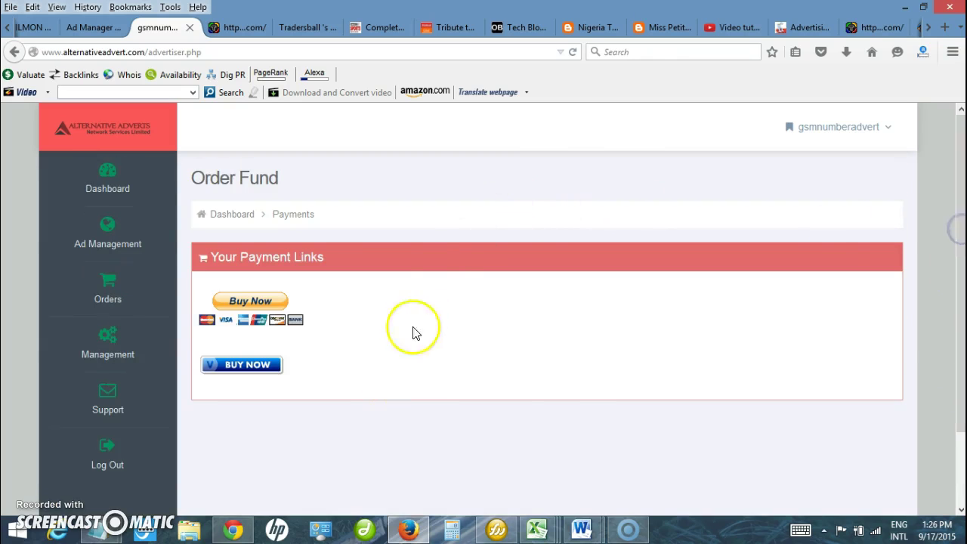